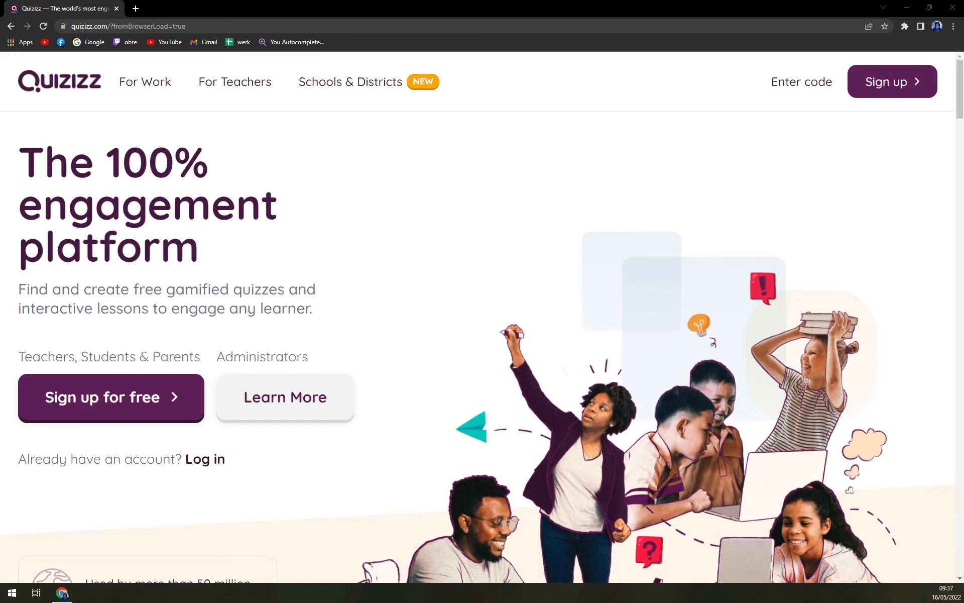
Look through the Quizizz home page, including the educator testimonials and the section about instant feedback from any device
{"action": "scroll", "coordinate": [357, 241], "scroll_direction": "down", "scroll_amount": 2}
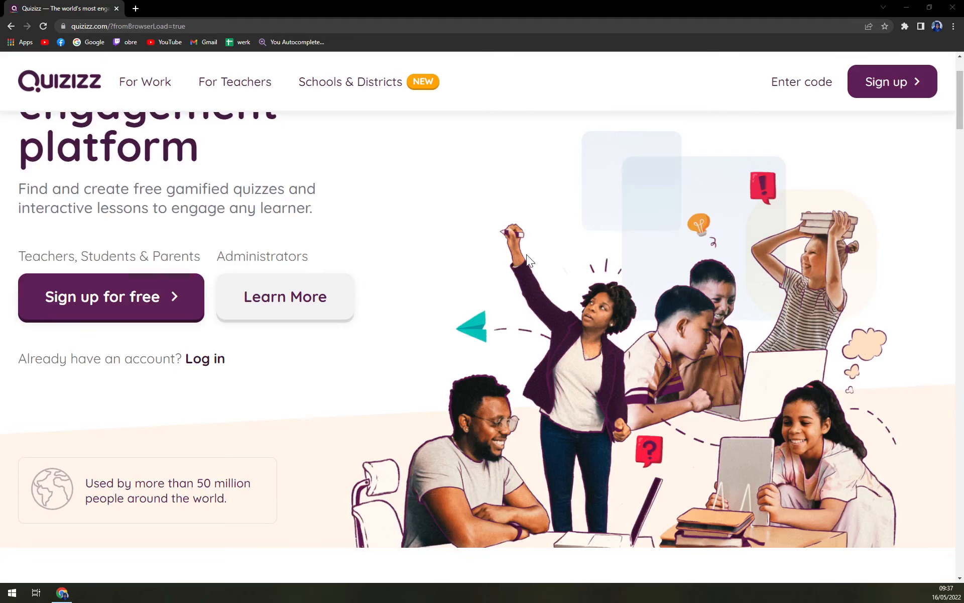
{"action": "scroll", "coordinate": [532, 256], "scroll_direction": "up", "scroll_amount": 2}
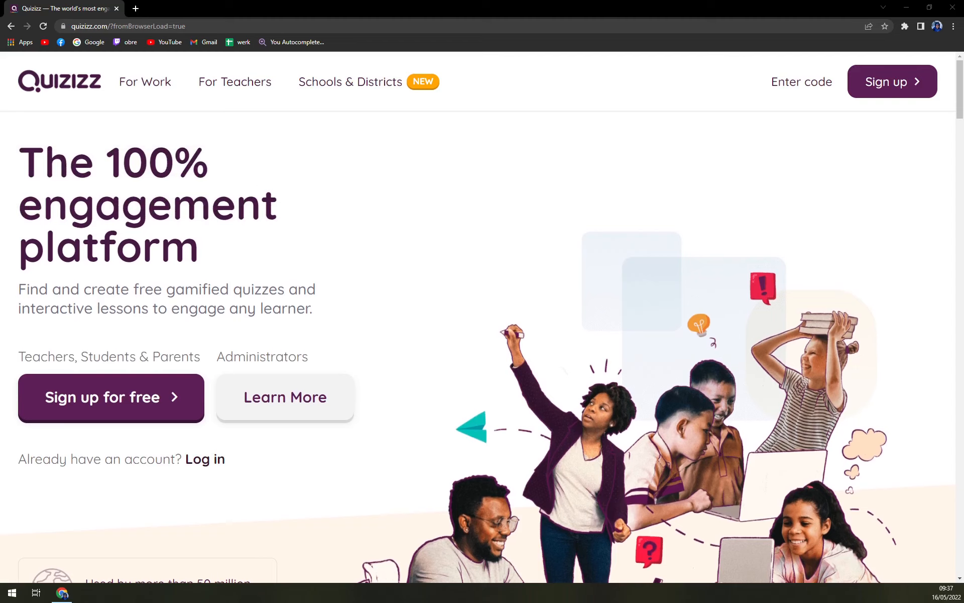
{"action": "scroll", "coordinate": [363, 241], "scroll_direction": "down", "scroll_amount": 18}
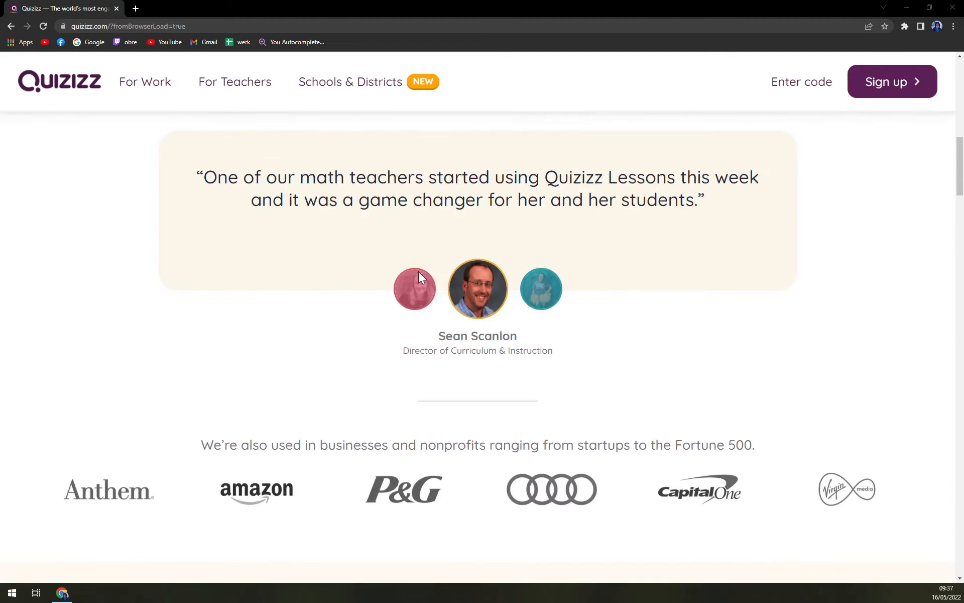
{"action": "scroll", "coordinate": [420, 277], "scroll_direction": "down", "scroll_amount": 2}
{"action": "scroll", "coordinate": [213, 239], "scroll_direction": "up", "scroll_amount": 10}
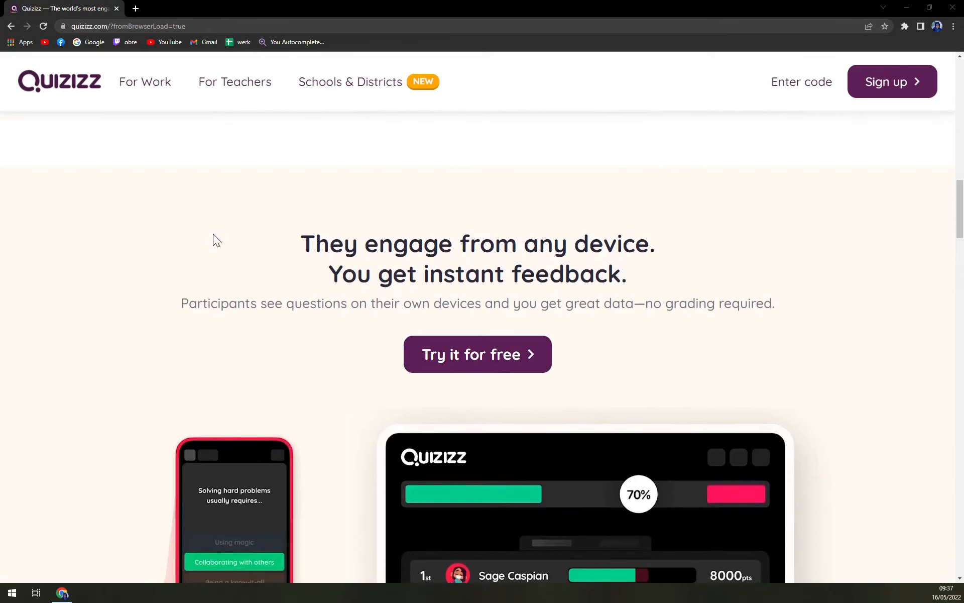
{"action": "scroll", "coordinate": [186, 246], "scroll_direction": "up", "scroll_amount": 7}
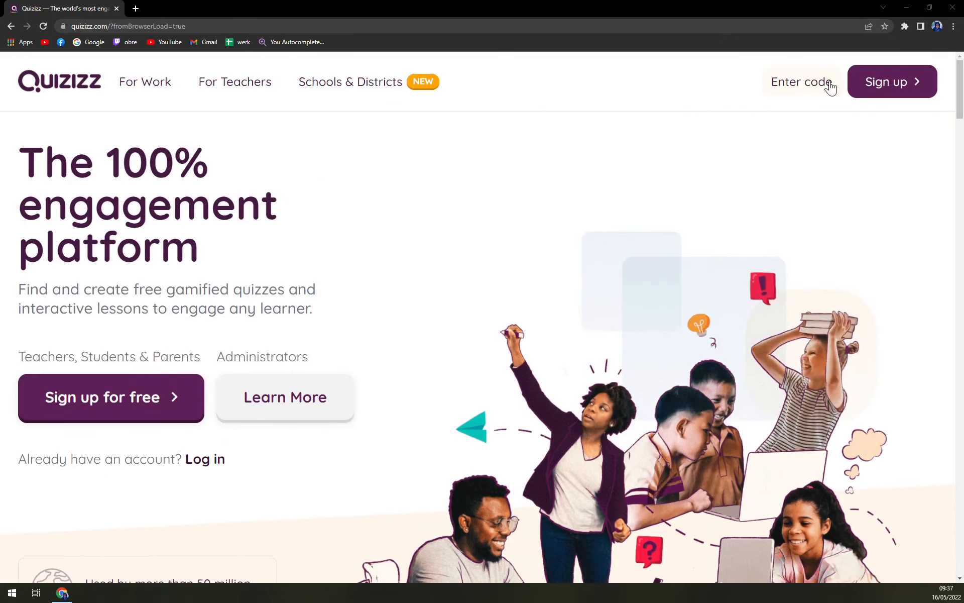
{"action": "scroll", "coordinate": [680, 165], "scroll_direction": "down", "scroll_amount": 14}
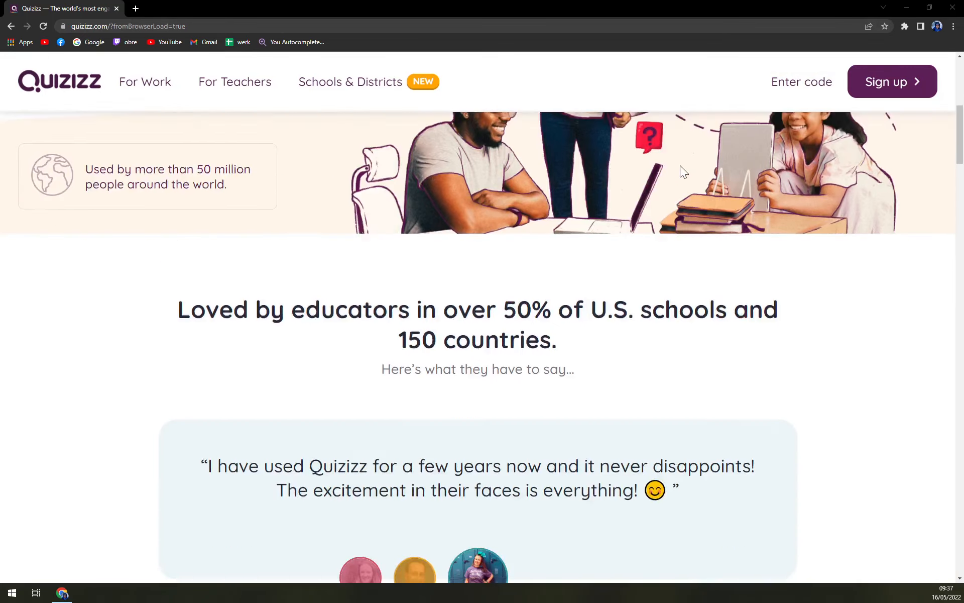
{"action": "scroll", "coordinate": [407, 282], "scroll_direction": "down", "scroll_amount": 10}
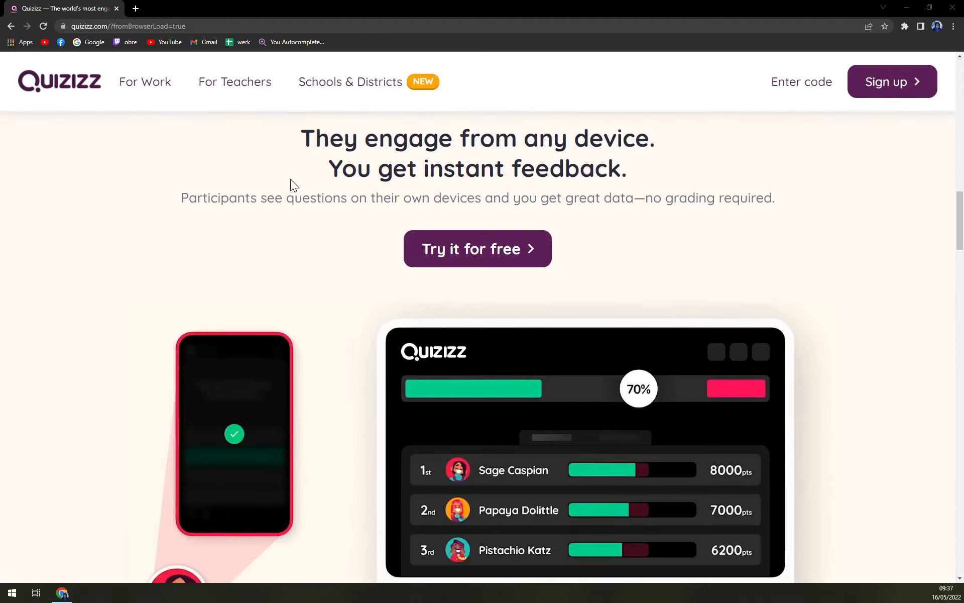
{"action": "scroll", "coordinate": [290, 179], "scroll_direction": "up", "scroll_amount": 1}
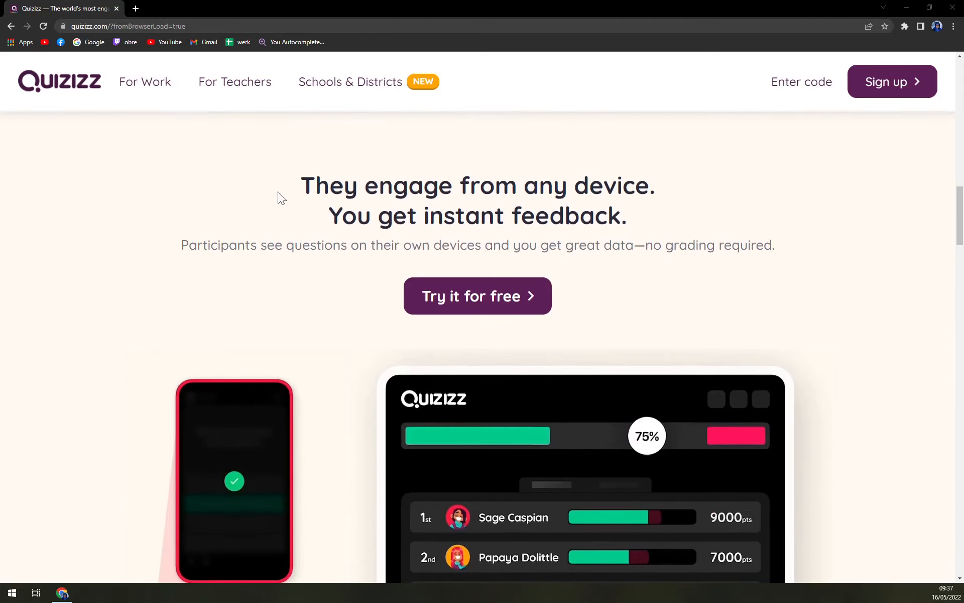
Sign up for a free account with Google, agreeing to the Terms and Conditions and Privacy Policy, and choose personal use
{"action": "left_click", "coordinate": [449, 306]}
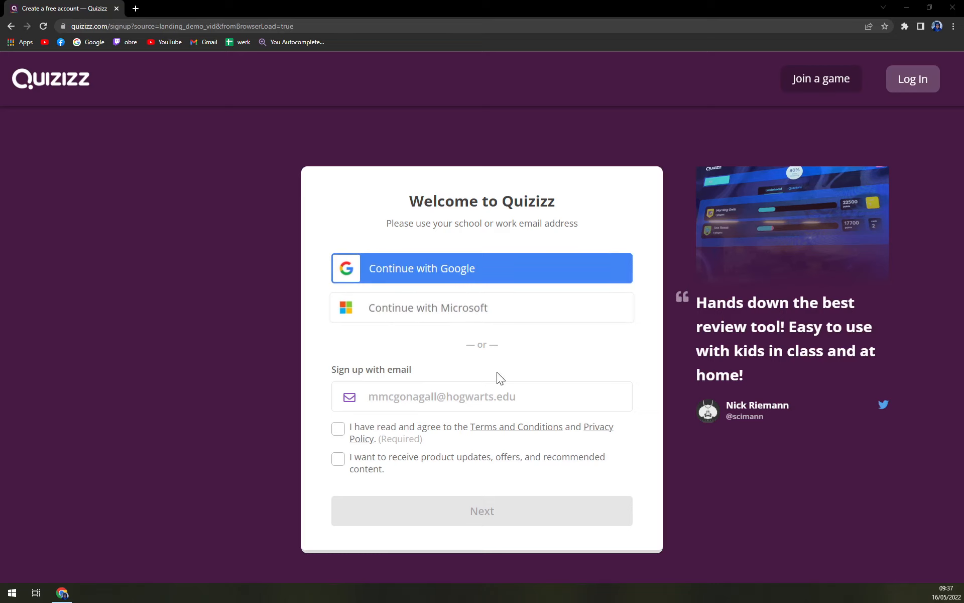
{"action": "left_click", "coordinate": [442, 396]}
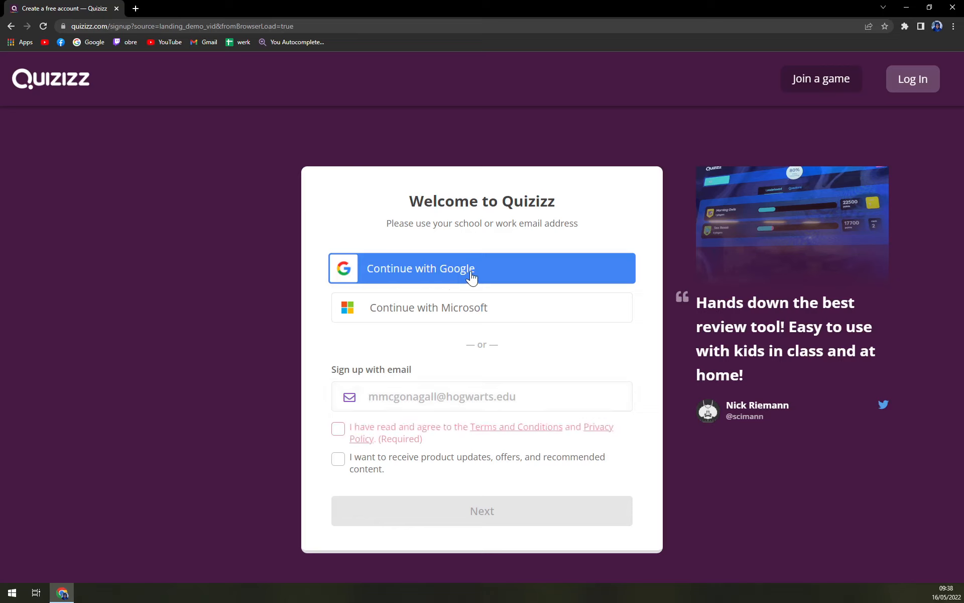
{"action": "left_click", "coordinate": [345, 433]}
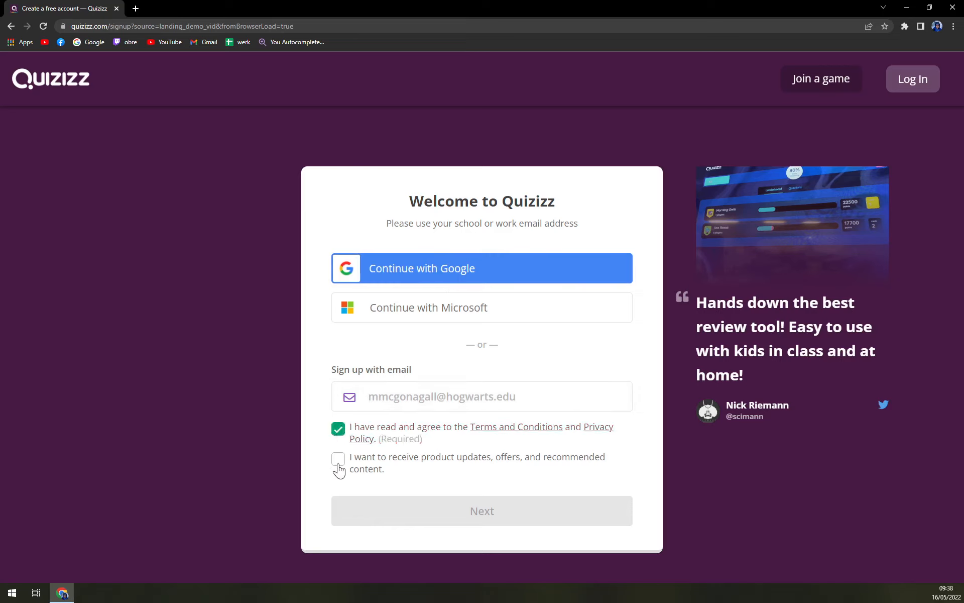
{"action": "left_click", "coordinate": [421, 280]}
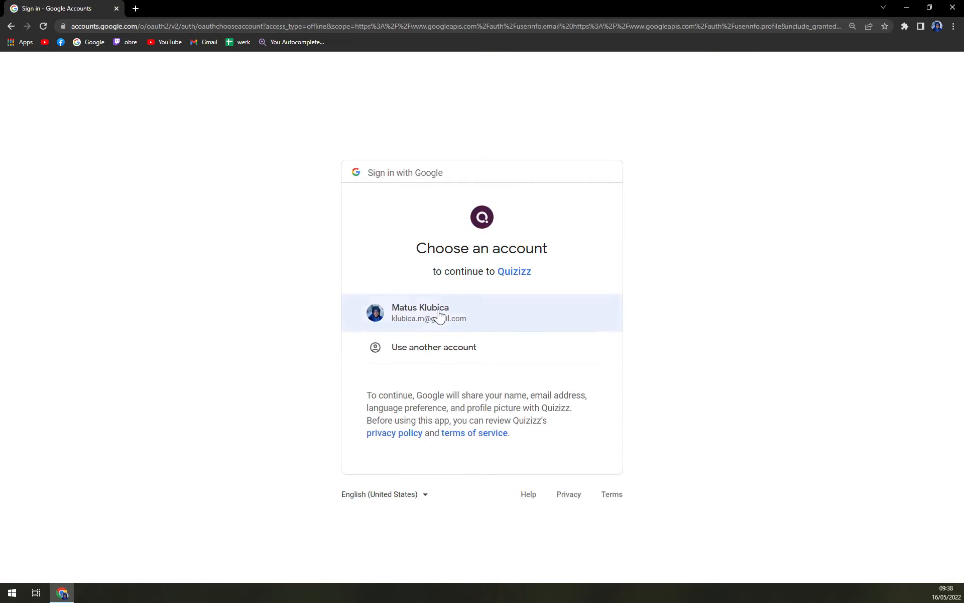
{"action": "left_click", "coordinate": [438, 312]}
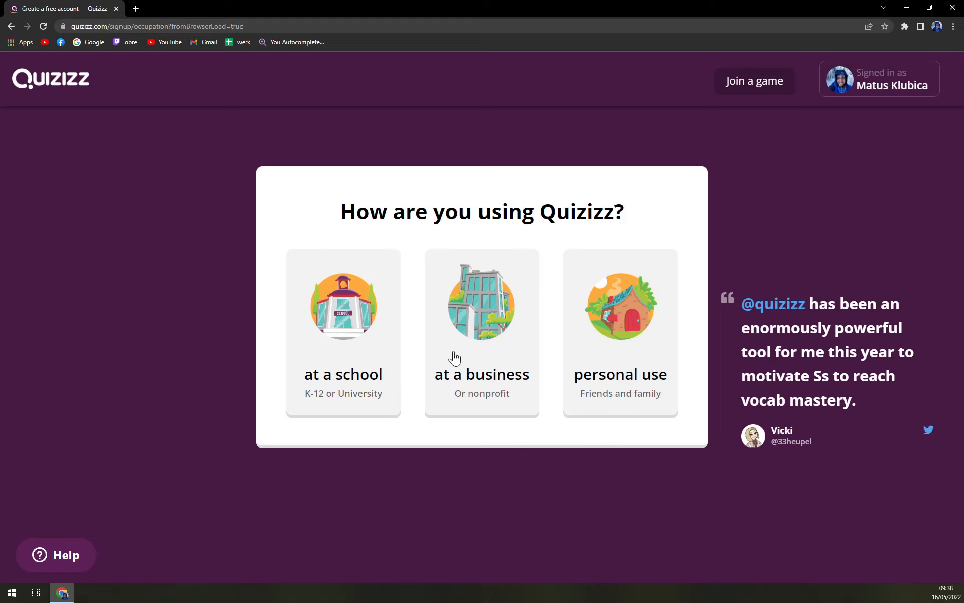
{"action": "left_click", "coordinate": [620, 355]}
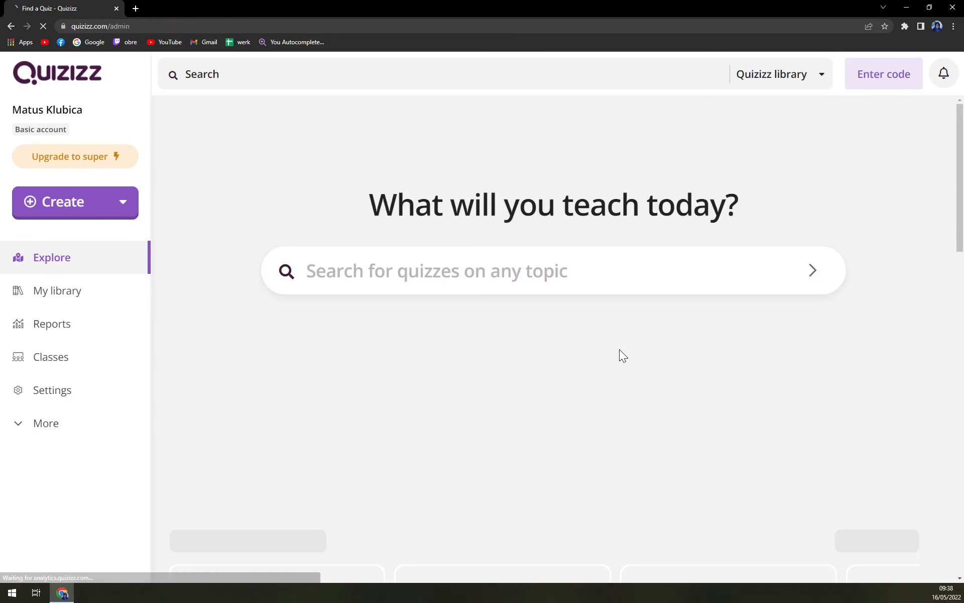
Review the pricing and features of the Super upgrade, and return to the Explore page
{"action": "key", "text": "ctrl+minus"}
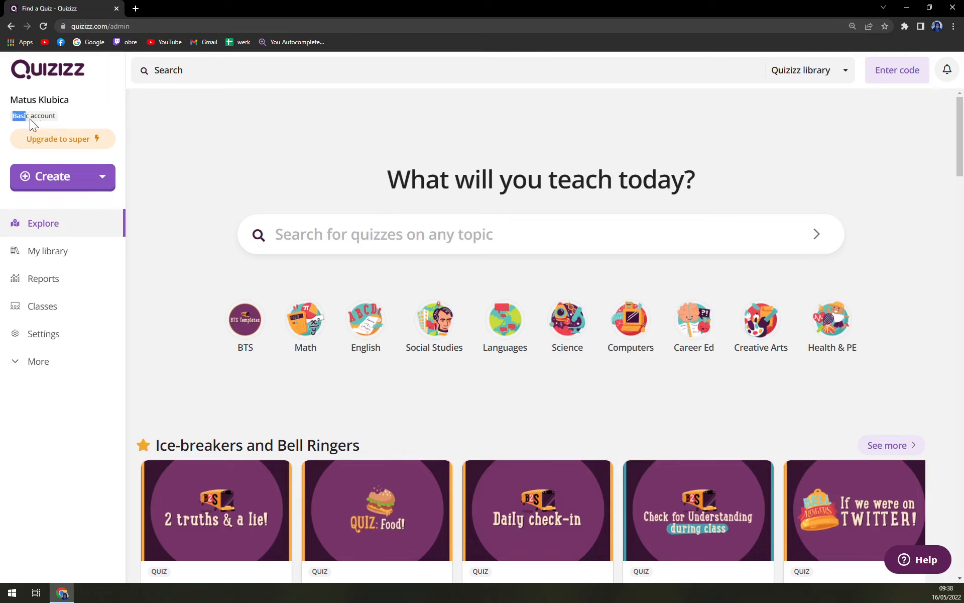
{"action": "left_click", "coordinate": [74, 120]}
{"action": "left_click", "coordinate": [70, 138]}
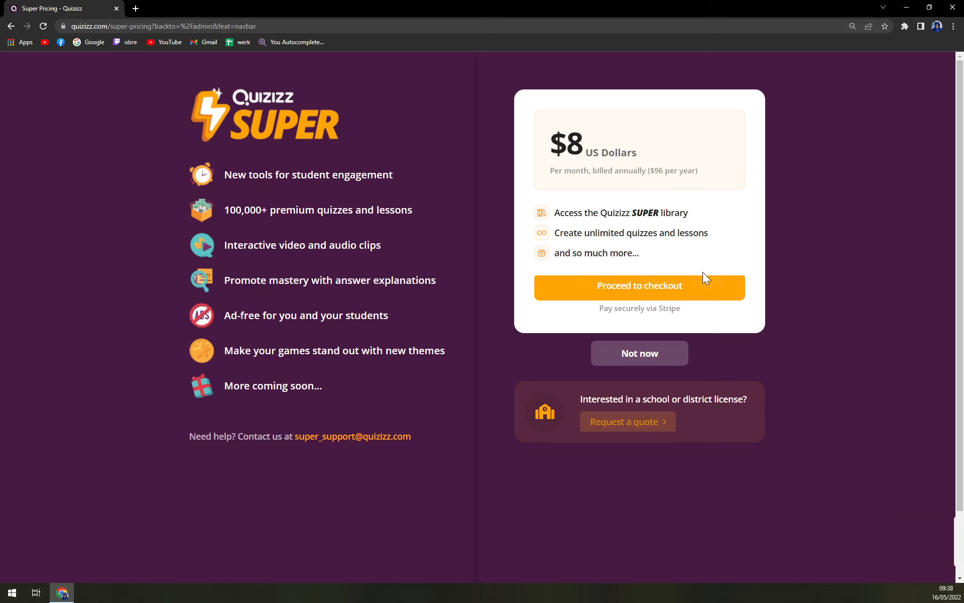
{"action": "left_click", "coordinate": [11, 27]}
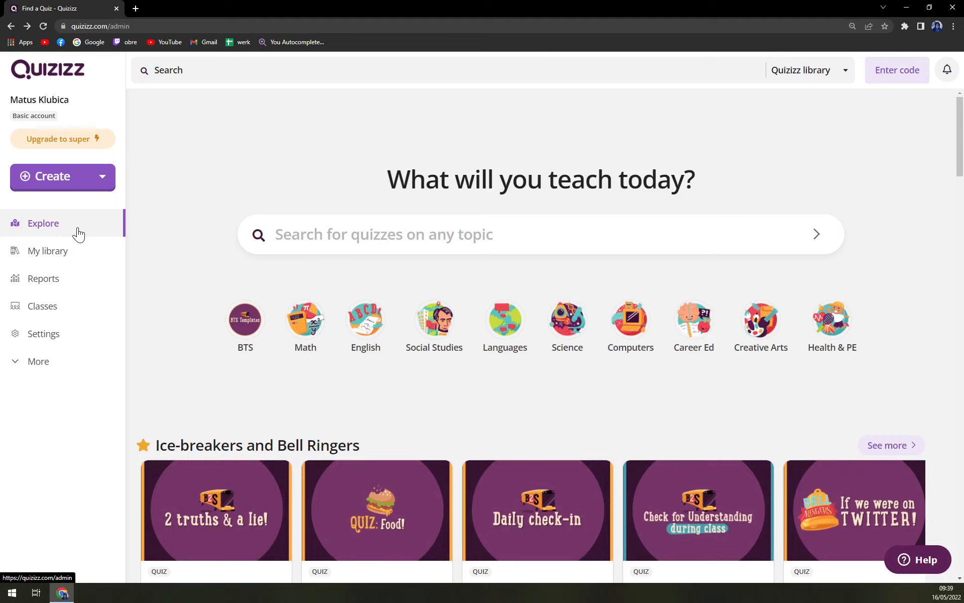
Look through the library, reports, classes and account settings pages, and show the additional navigation entries
{"action": "left_click", "coordinate": [79, 251]}
{"action": "left_click", "coordinate": [75, 280]}
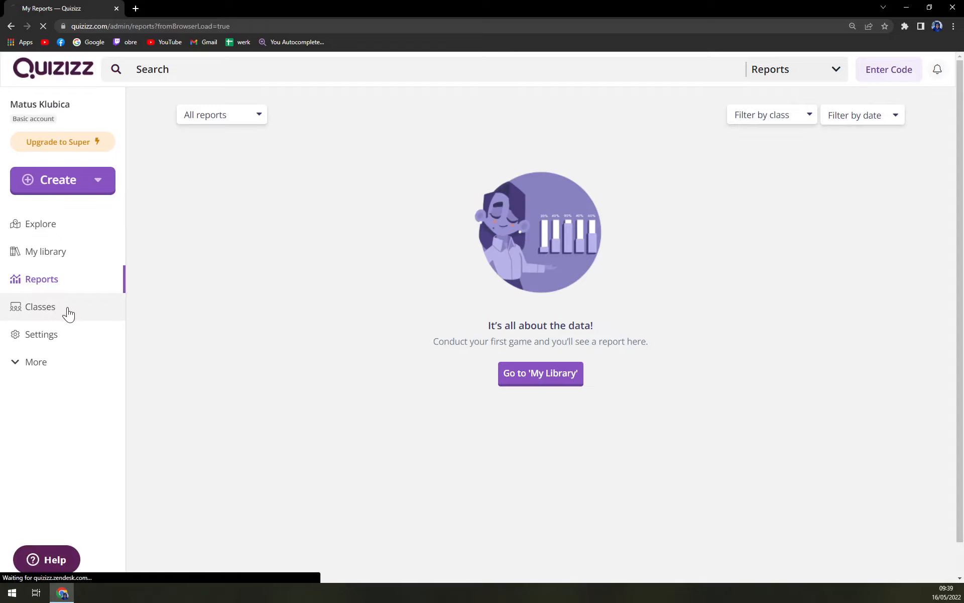
{"action": "left_click", "coordinate": [69, 314]}
{"action": "left_click", "coordinate": [83, 340]}
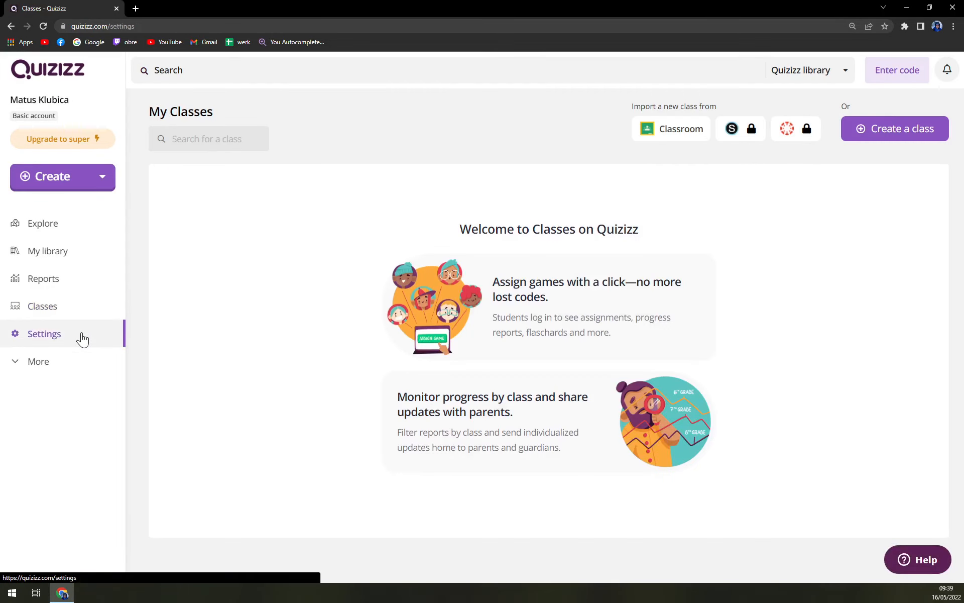
{"action": "left_click", "coordinate": [44, 370]}
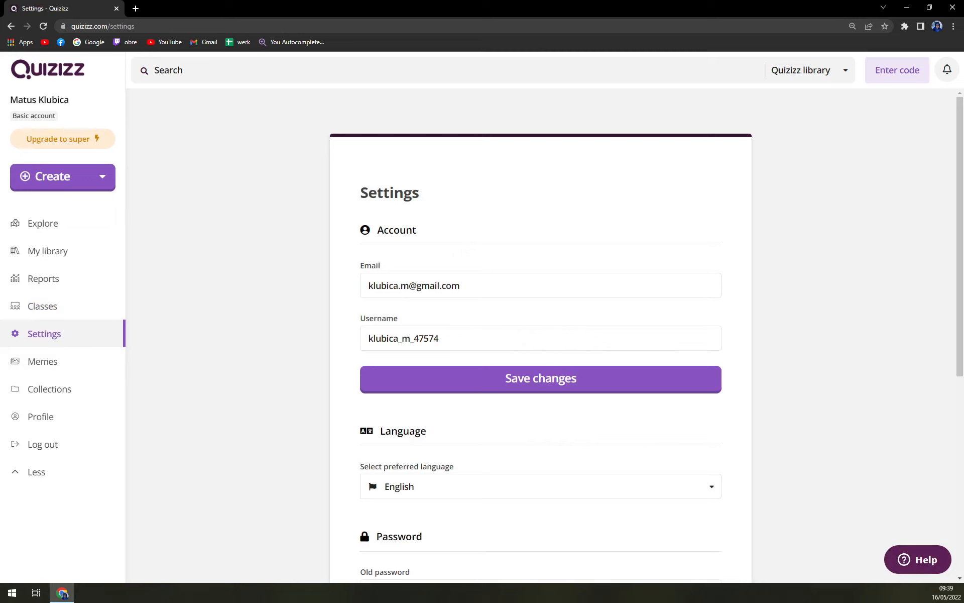
{"action": "scroll", "coordinate": [462, 348], "scroll_direction": "down", "scroll_amount": 3}
{"action": "scroll", "coordinate": [450, 375], "scroll_direction": "down", "scroll_amount": 4}
{"action": "scroll", "coordinate": [450, 374], "scroll_direction": "up", "scroll_amount": 7}
Create a meme set named "Memer Mc.Memeface" and start a new correct meme in it
{"action": "left_click", "coordinate": [69, 367]}
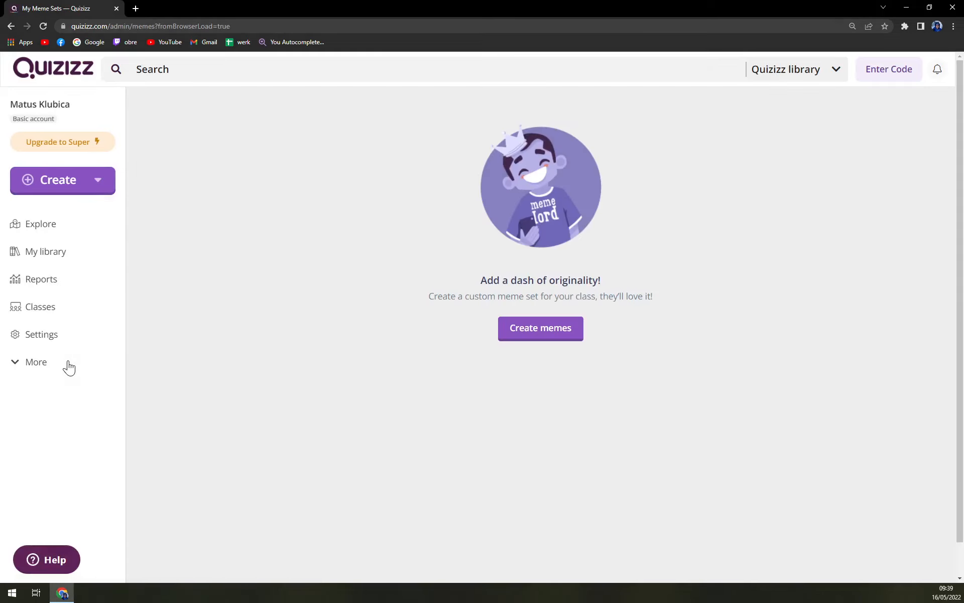
{"action": "left_click", "coordinate": [36, 361]}
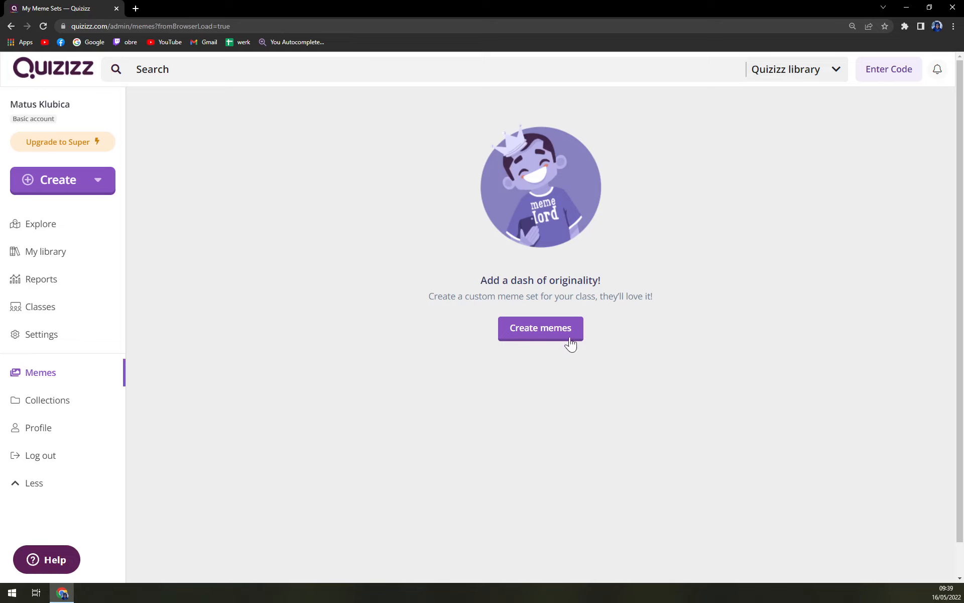
{"action": "left_click", "coordinate": [548, 337]}
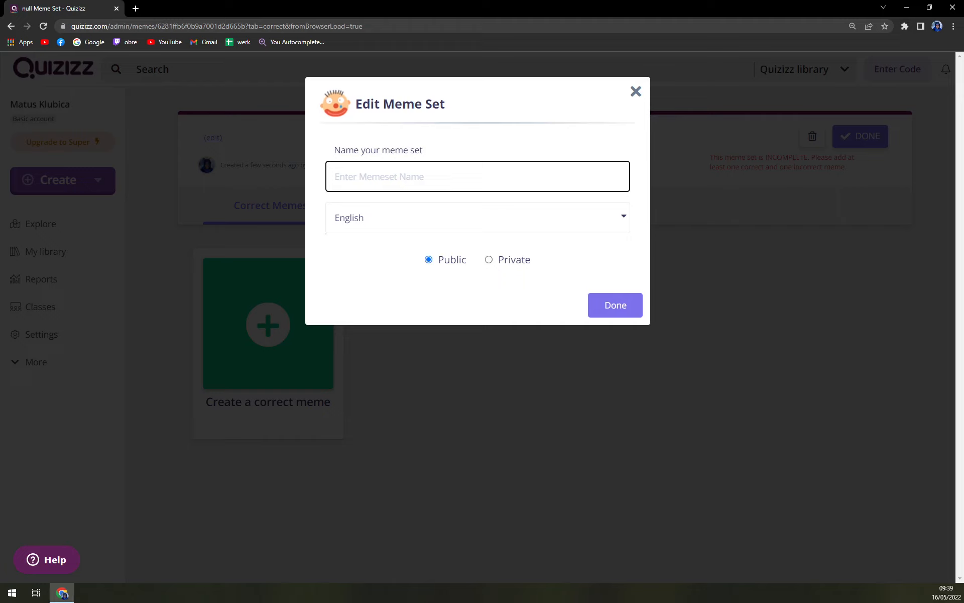
{"action": "type", "text": "Memer Mc.Memeface"}
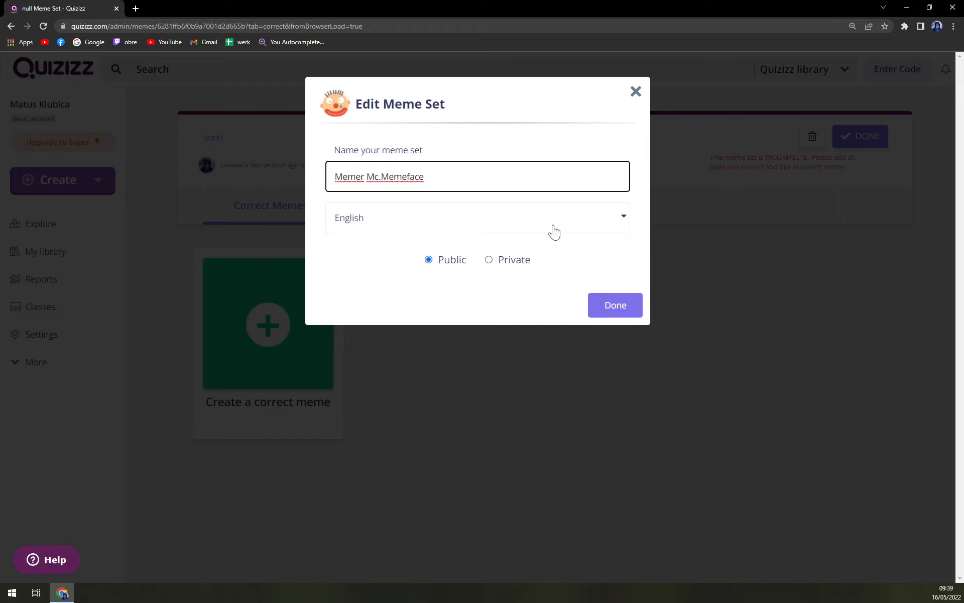
{"action": "left_click", "coordinate": [630, 311]}
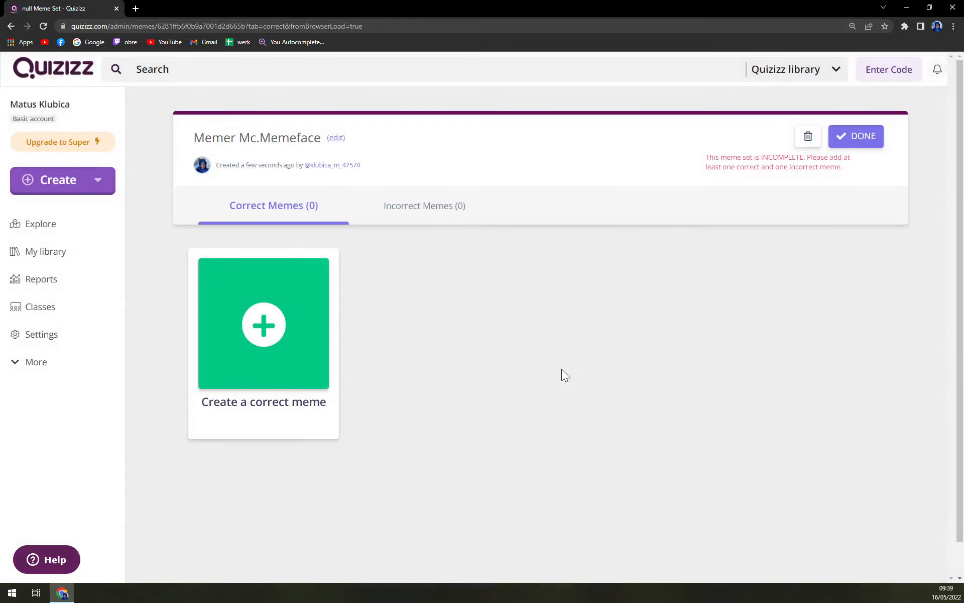
{"action": "left_click", "coordinate": [267, 328]}
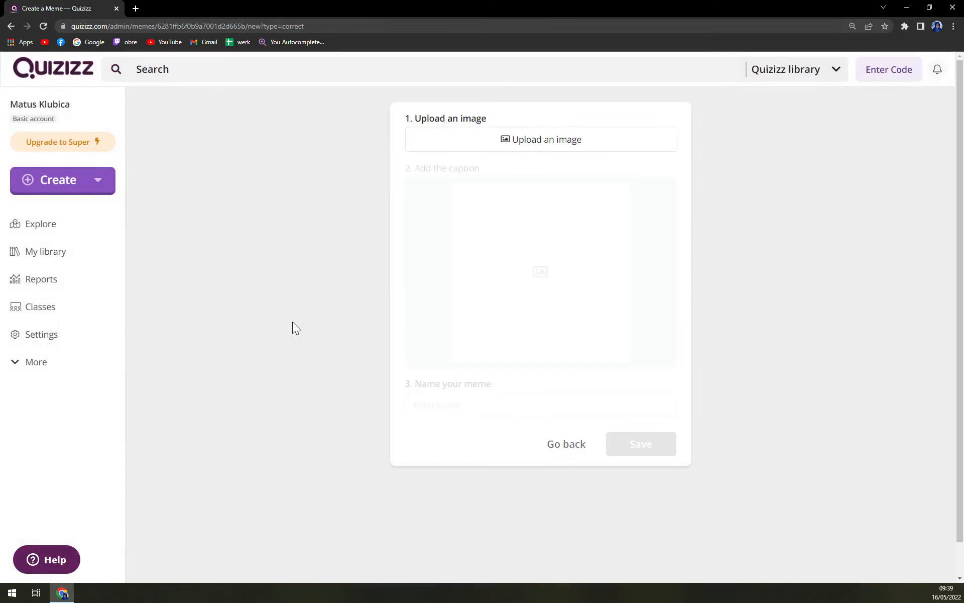
Try to load the moonmoon image from the useless stuff folder on the desktop and enlarge its crop area
{"action": "left_click", "coordinate": [540, 146]}
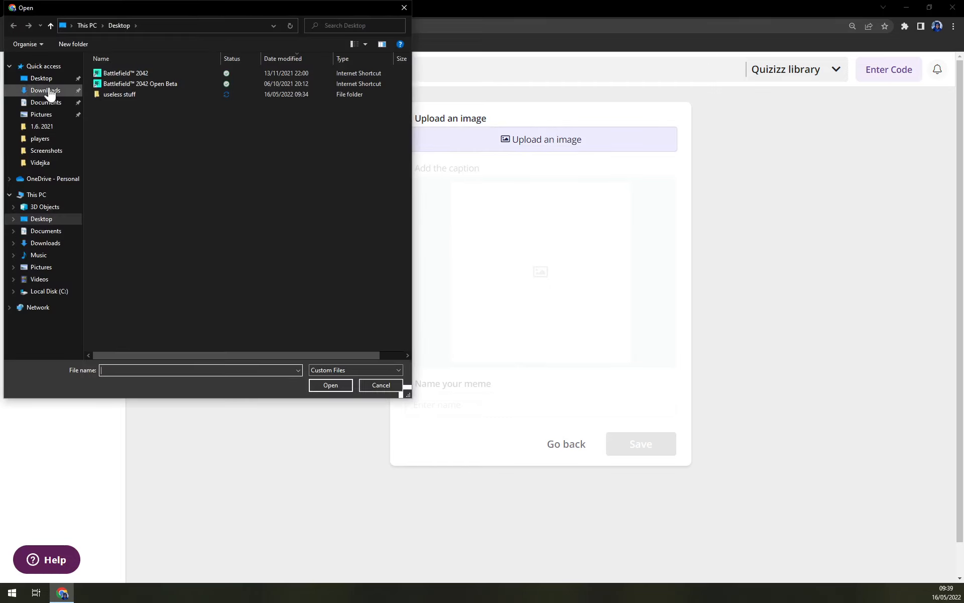
{"action": "double_click", "coordinate": [122, 96]}
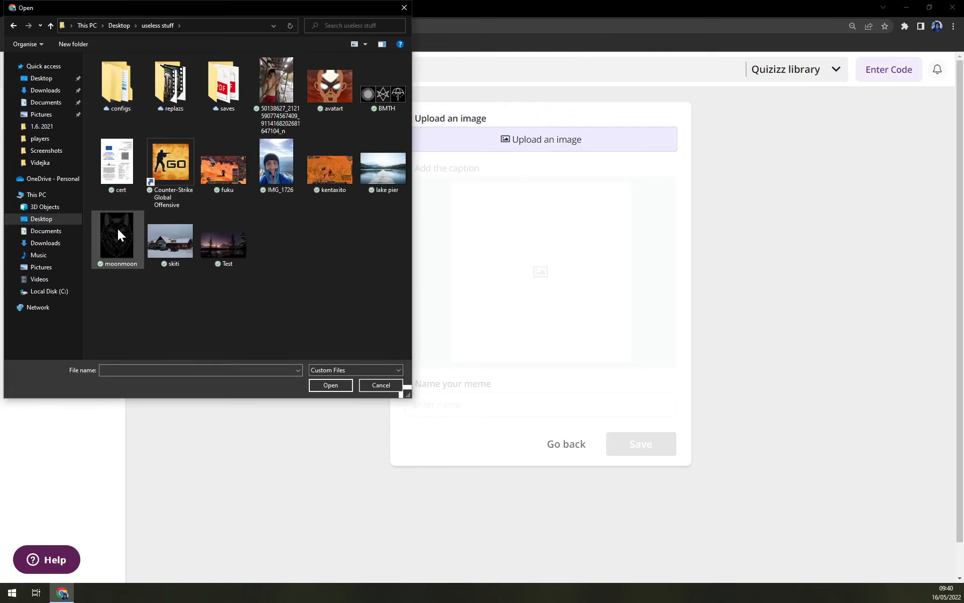
{"action": "double_click", "coordinate": [117, 228]}
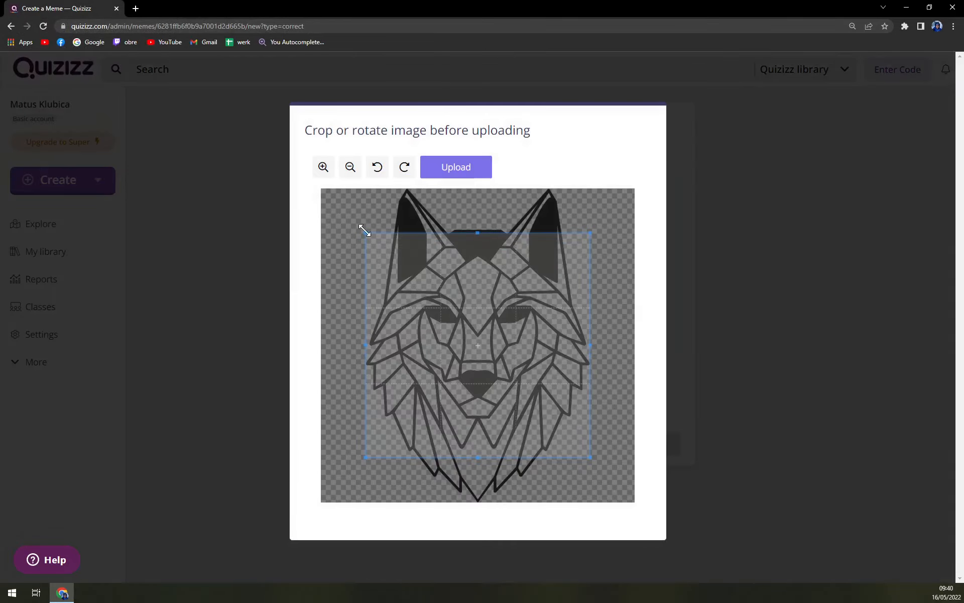
{"action": "left_click_drag", "start_coordinate": [349, 223], "coordinate": [266, 170]}
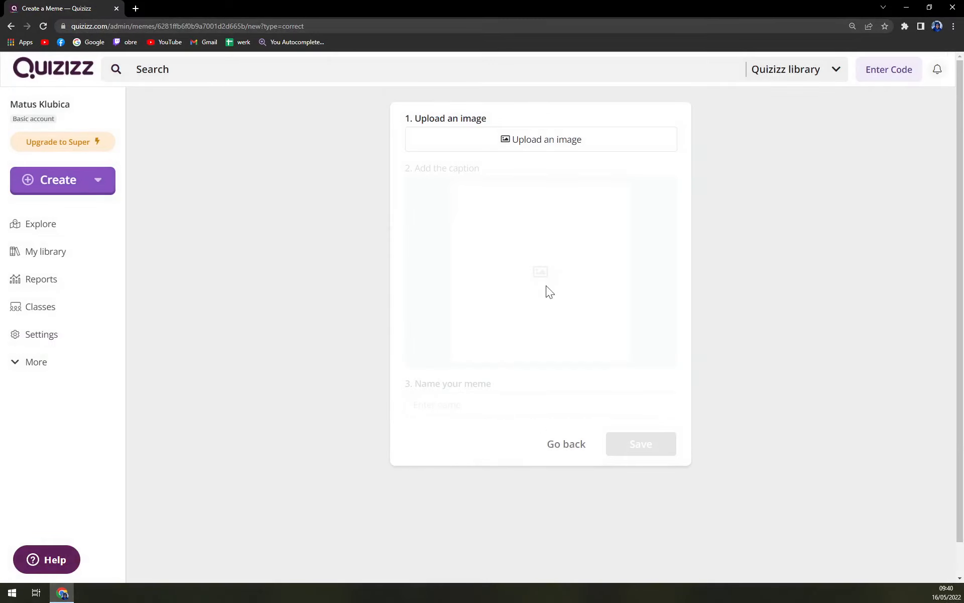
Upload the moonmoon image for the correct meme, with the crop area extended to cover the whole picture
{"action": "left_click", "coordinate": [529, 143]}
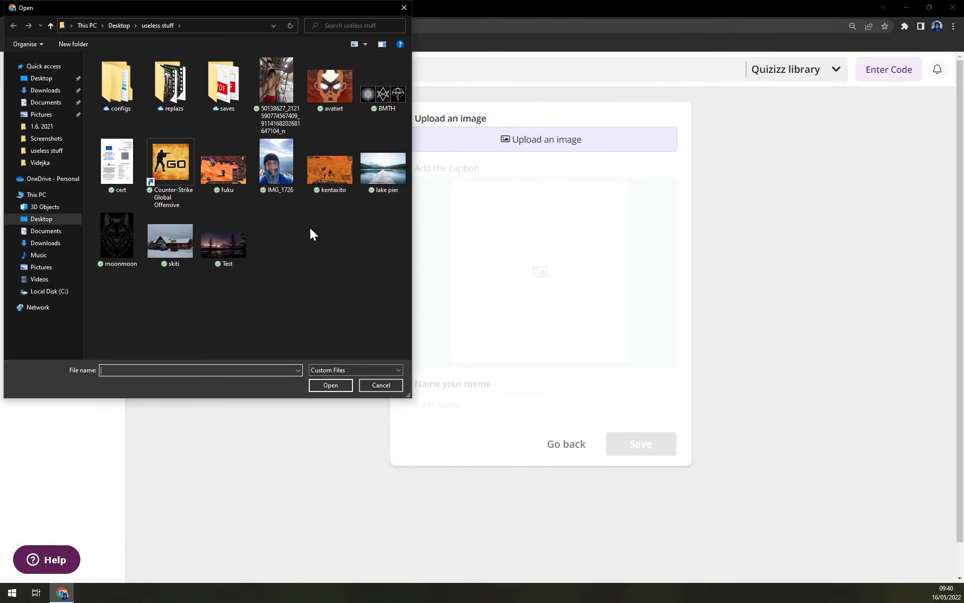
{"action": "left_click", "coordinate": [145, 239]}
{"action": "double_click", "coordinate": [109, 246]}
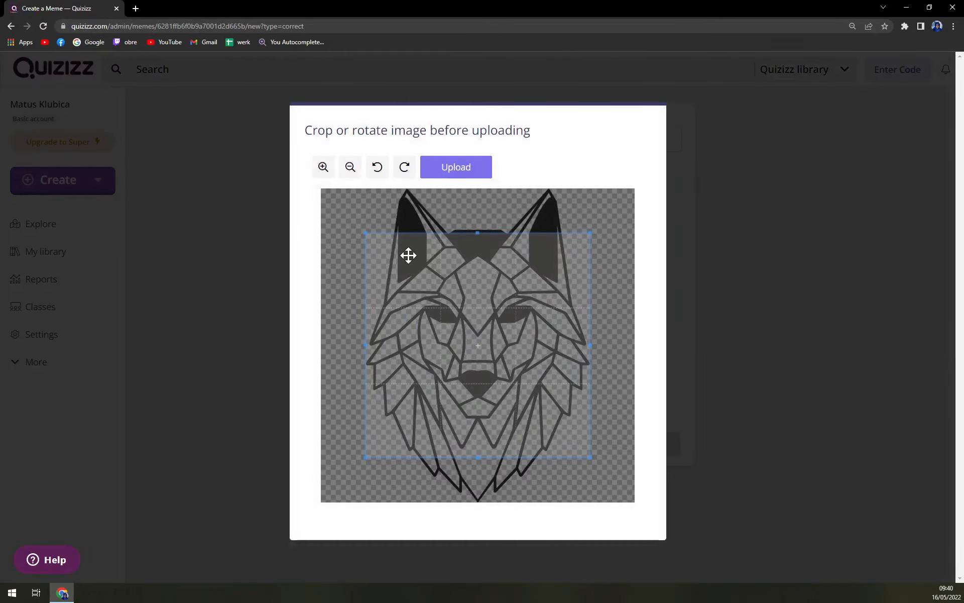
{"action": "left_click_drag", "start_coordinate": [475, 231], "coordinate": [474, 179]}
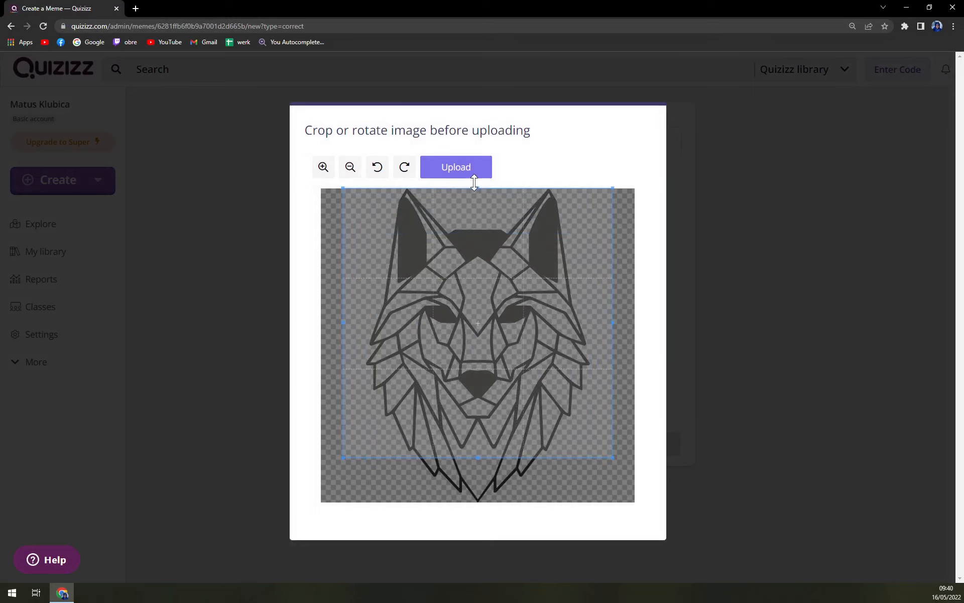
{"action": "left_click_drag", "start_coordinate": [478, 457], "coordinate": [474, 502]}
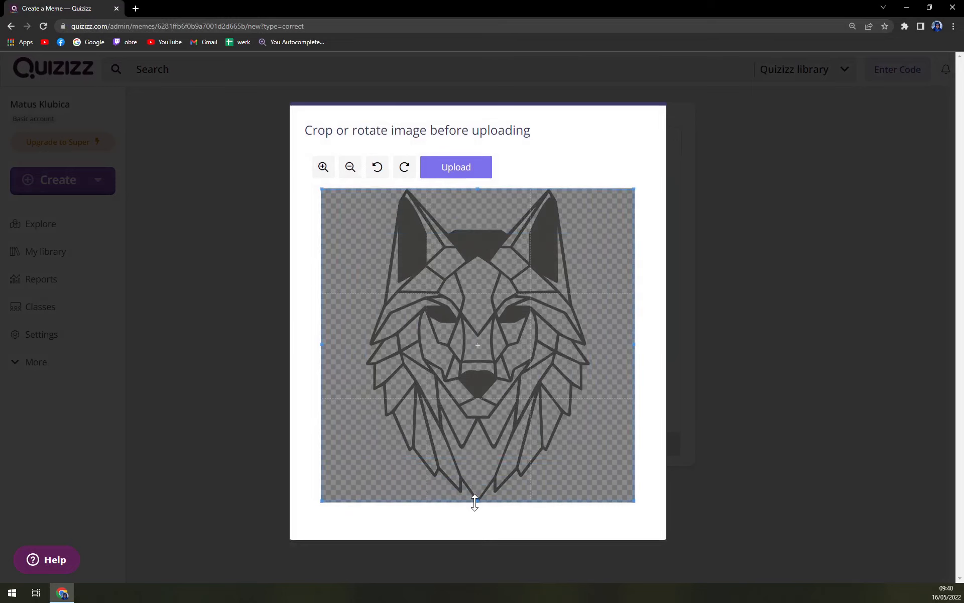
{"action": "left_click", "coordinate": [459, 170]}
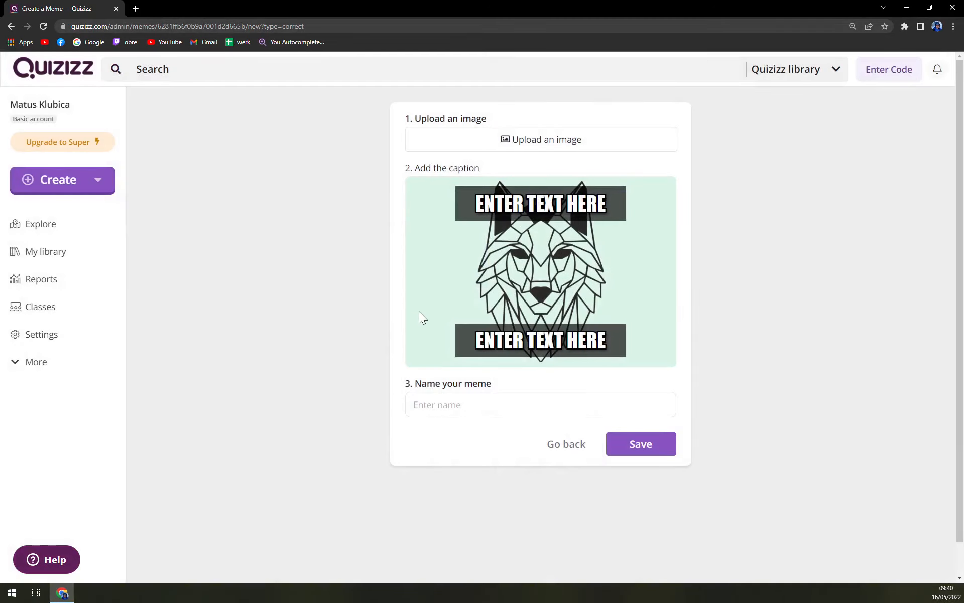
Caption the correct meme "WOOOF" above and "MC.WOOFFACE" below, name it "woof" and save it
{"action": "left_click", "coordinate": [541, 204]}
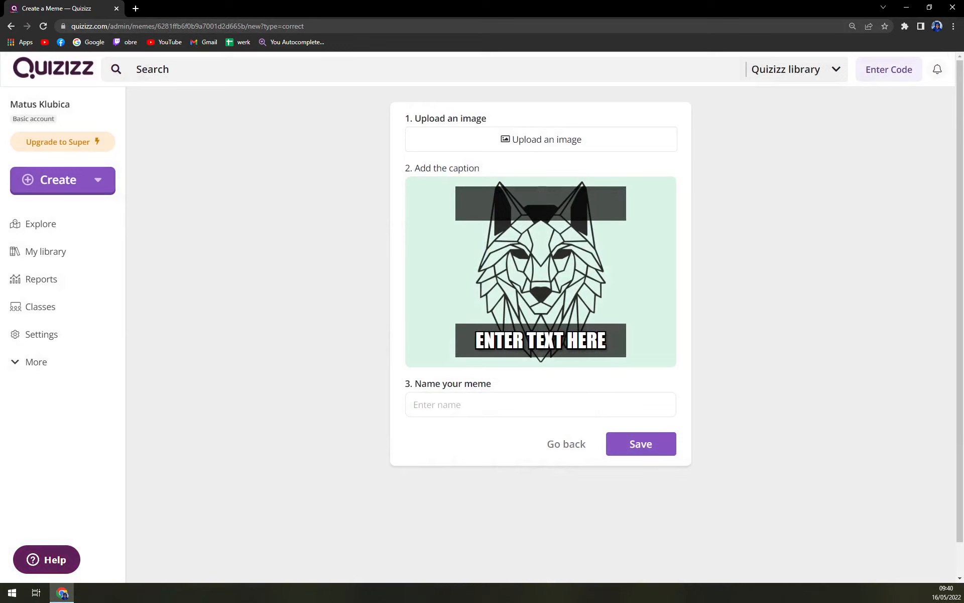
{"action": "type", "text": "WOOOF"}
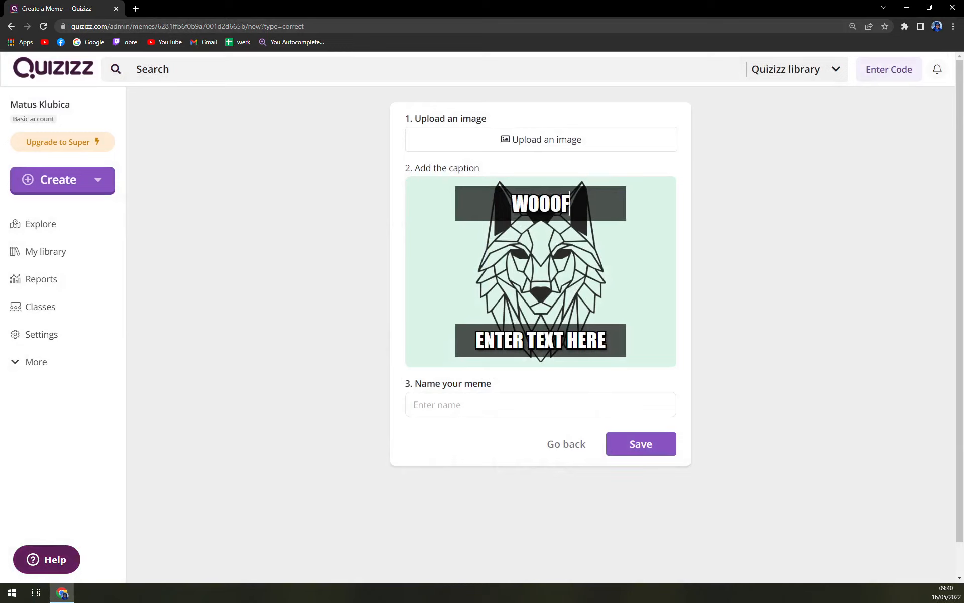
{"action": "left_click", "coordinate": [541, 340]}
{"action": "type", "text": "MC.WOOF"}
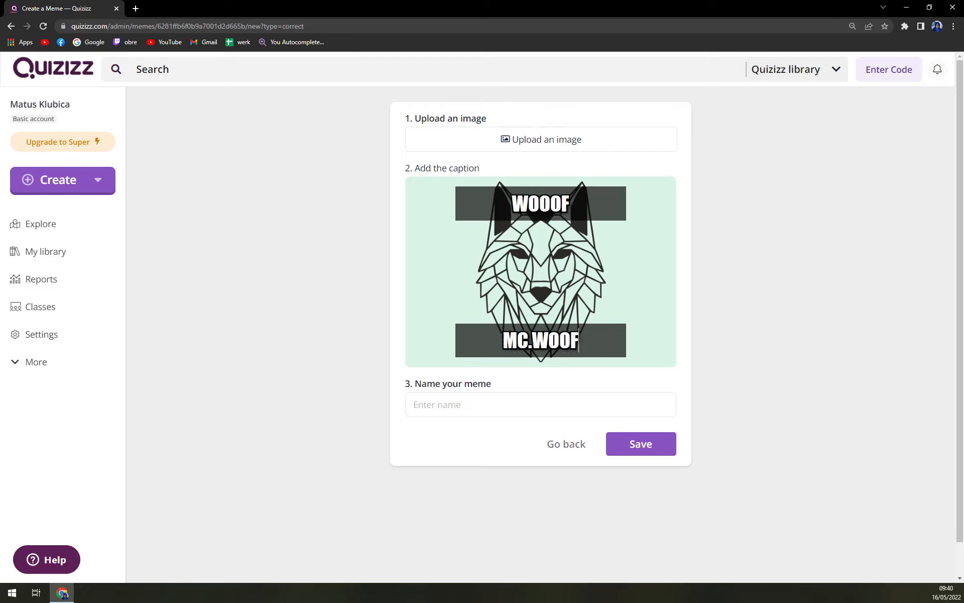
{"action": "type", "text": "FACE"}
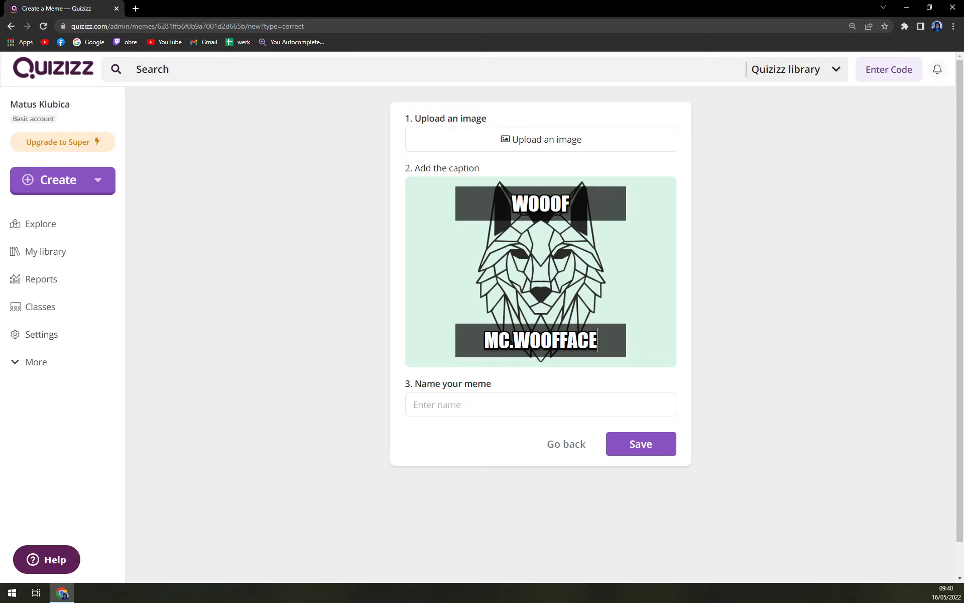
{"action": "left_click", "coordinate": [541, 404]}
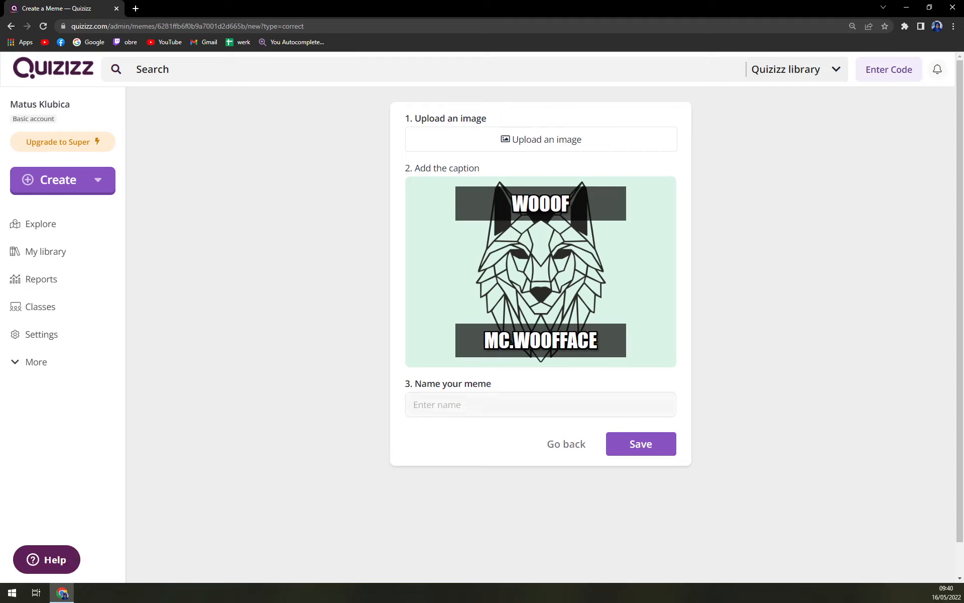
{"action": "type", "text": "woof"}
{"action": "left_click", "coordinate": [634, 450]}
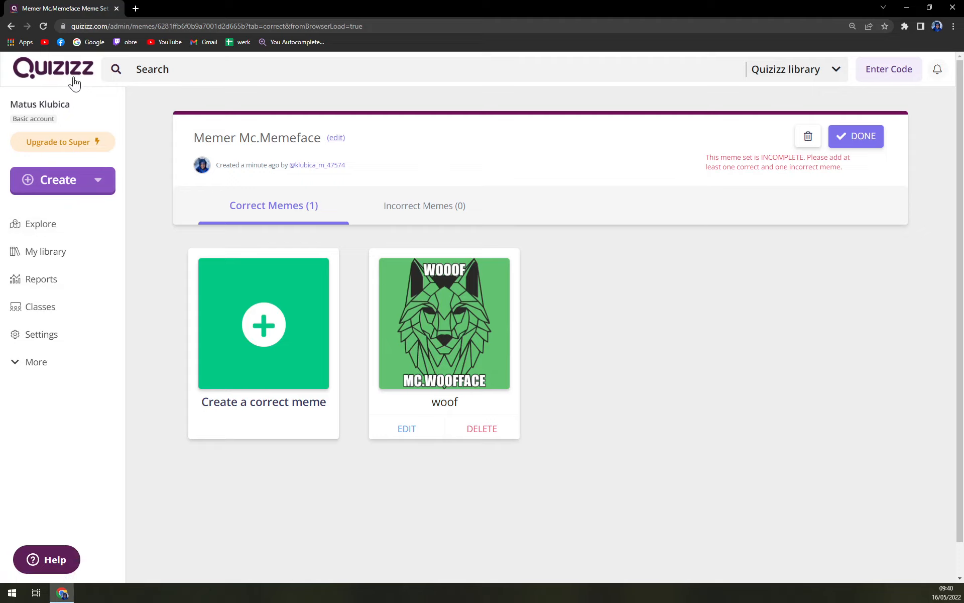
Create a new quiz named "Test" with the subjects Science, Geography and Computers
{"action": "left_click", "coordinate": [98, 182]}
{"action": "left_click", "coordinate": [134, 227]}
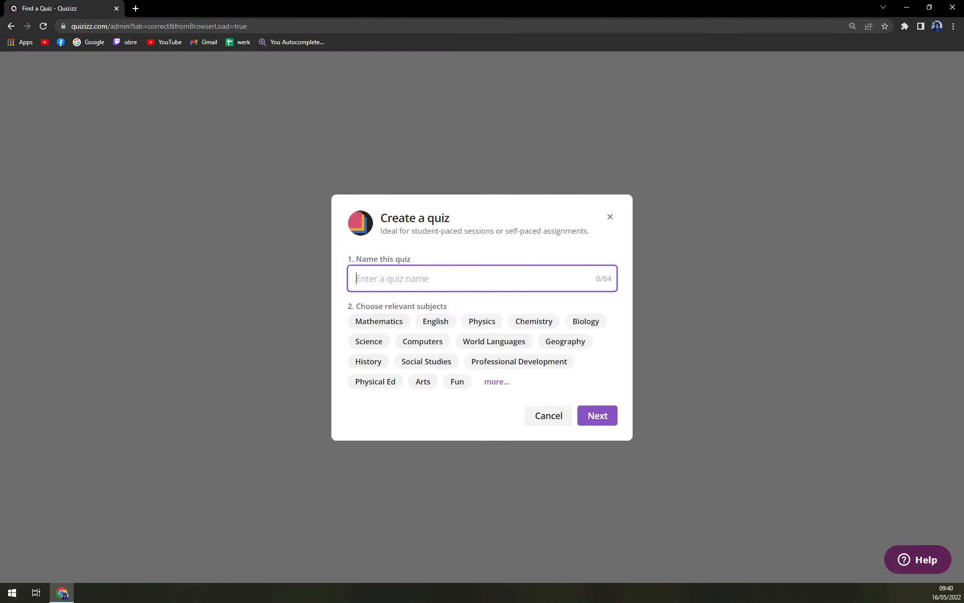
{"action": "type", "text": "Test"}
{"action": "left_click", "coordinate": [367, 343]}
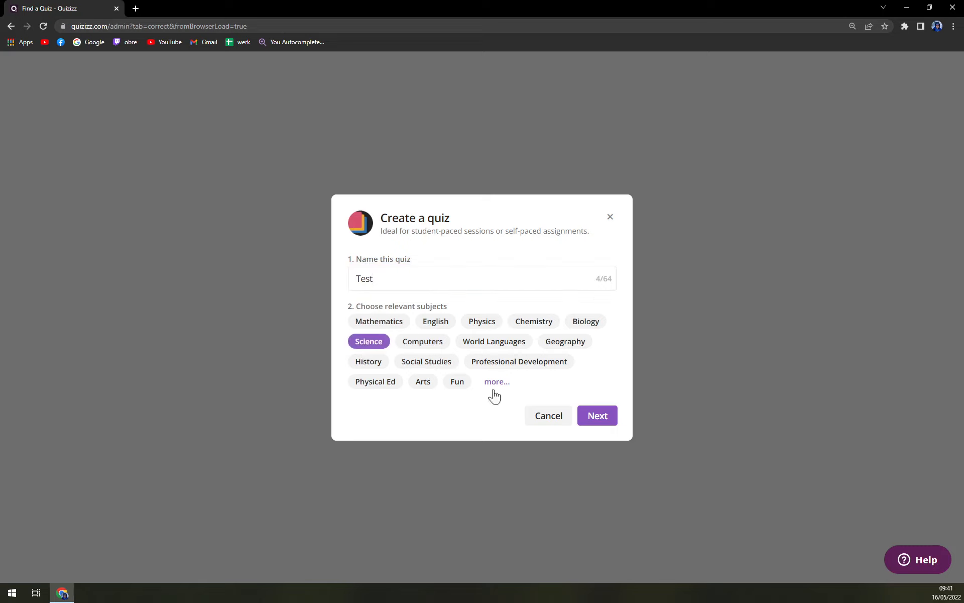
{"action": "left_click", "coordinate": [573, 348]}
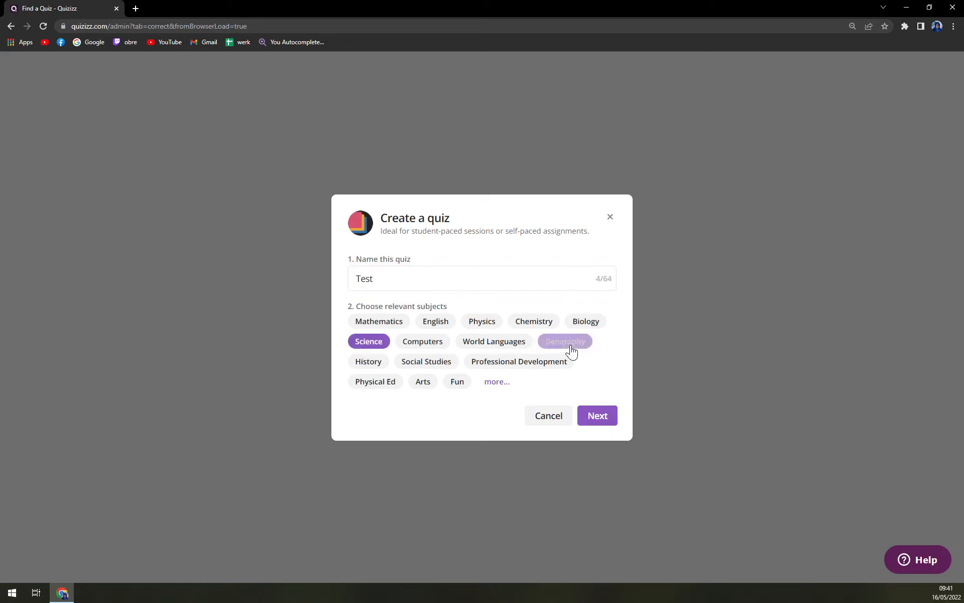
{"action": "left_click", "coordinate": [436, 346]}
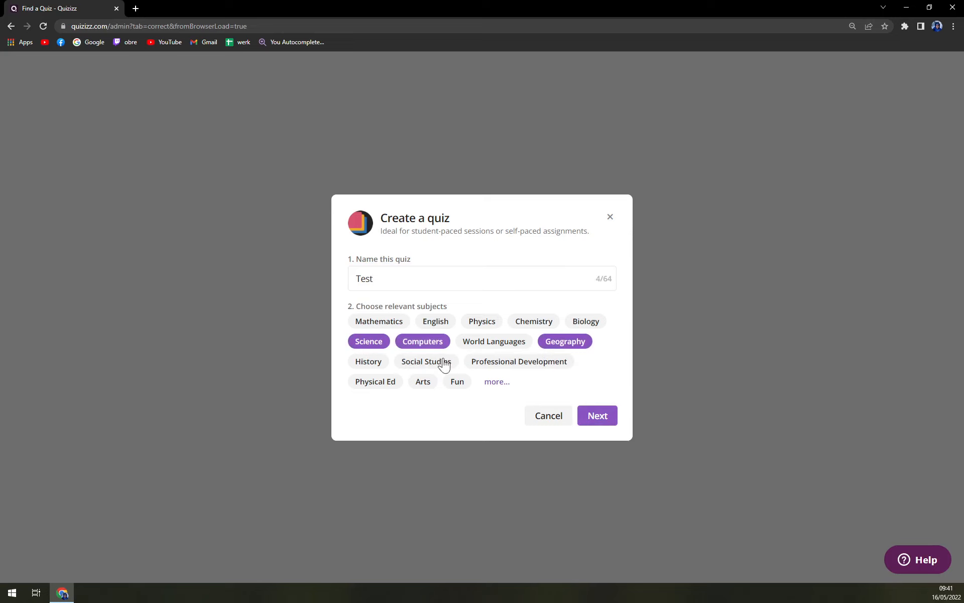
{"action": "left_click", "coordinate": [595, 422]}
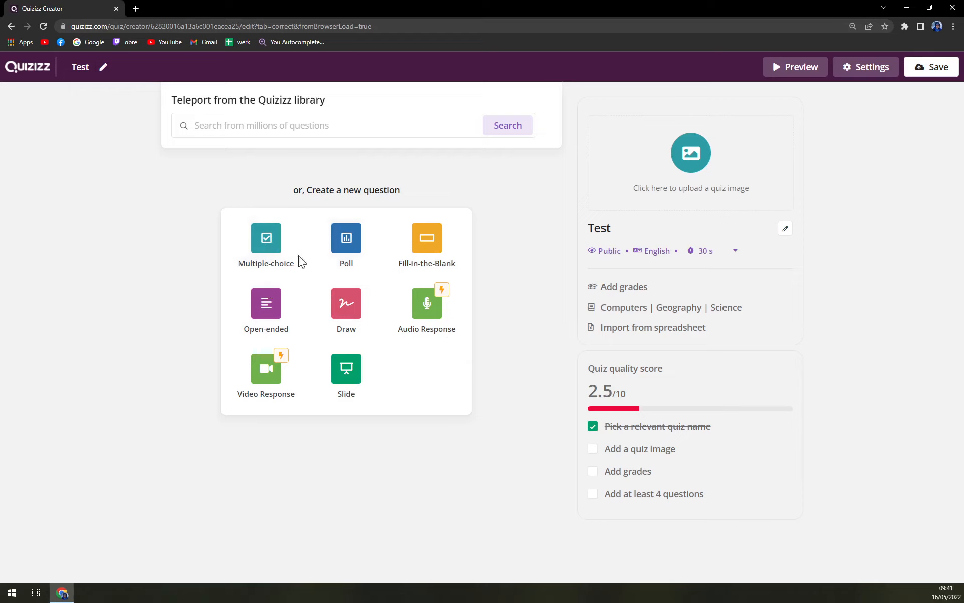
Add a multiple-choice question with the text "Do you like Quizes?"
{"action": "left_click", "coordinate": [269, 274]}
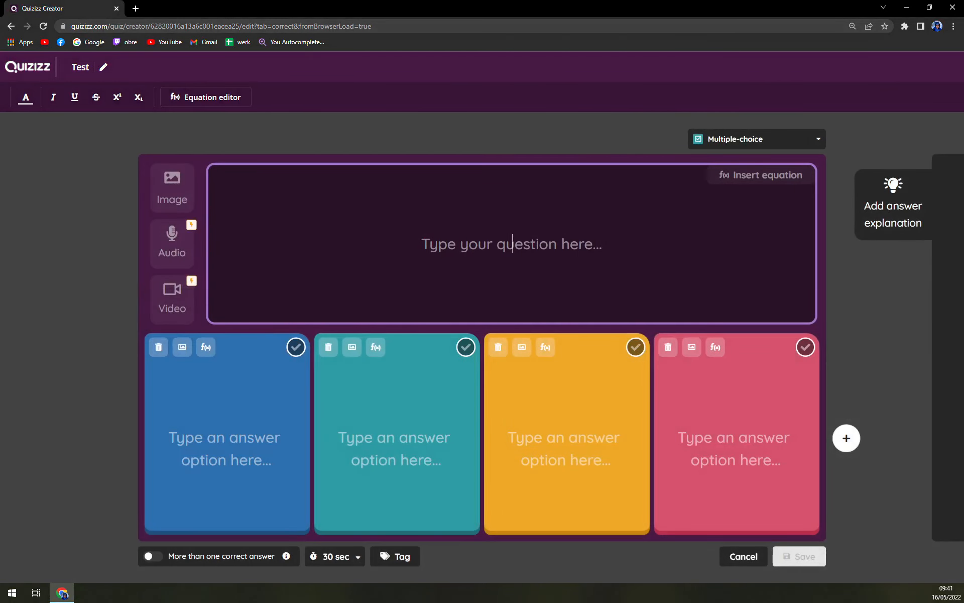
{"action": "type", "text": "Do you l"}
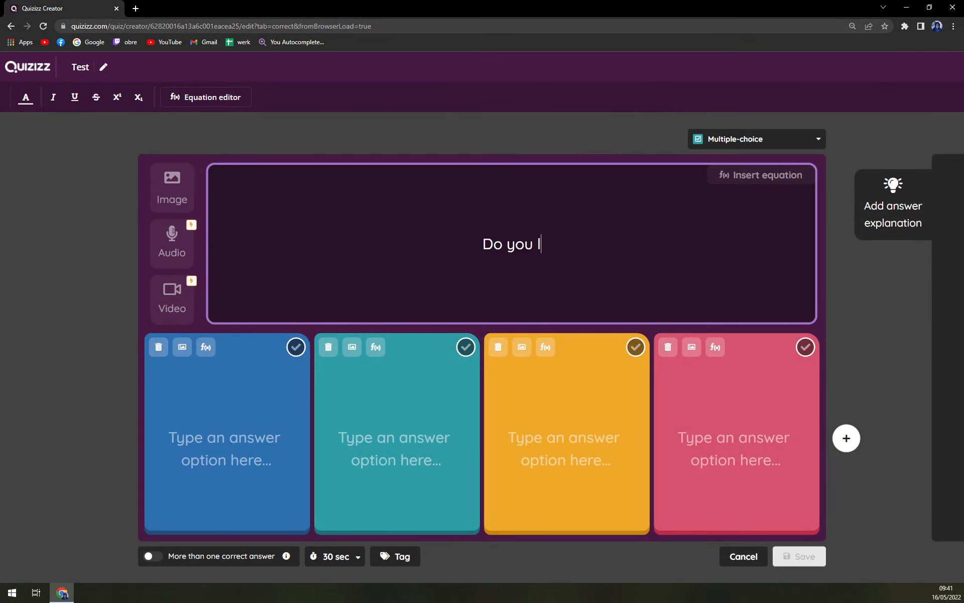
{"action": "type", "text": "ike Qui"}
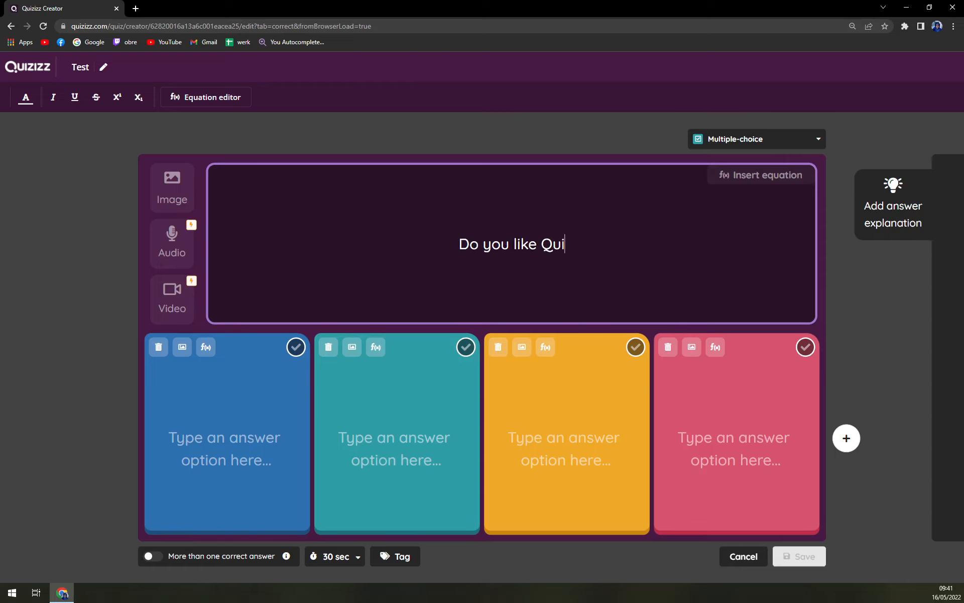
{"action": "type", "text": "zr"}
{"action": "key", "text": "BackSpace"}
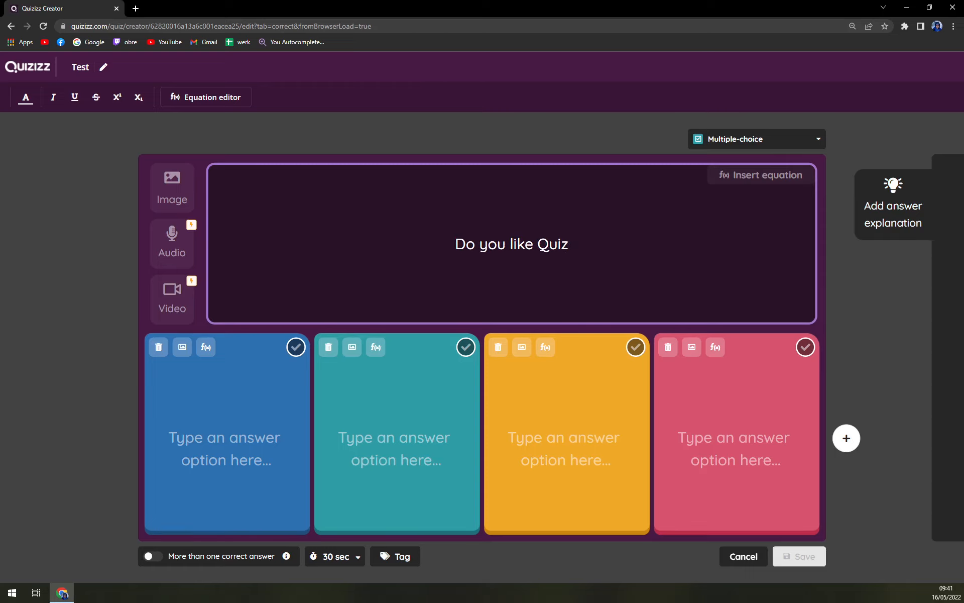
{"action": "type", "text": "e Quiz"}
{"action": "key", "text": "BackSpace"}
{"action": "type", "text": "s?"}
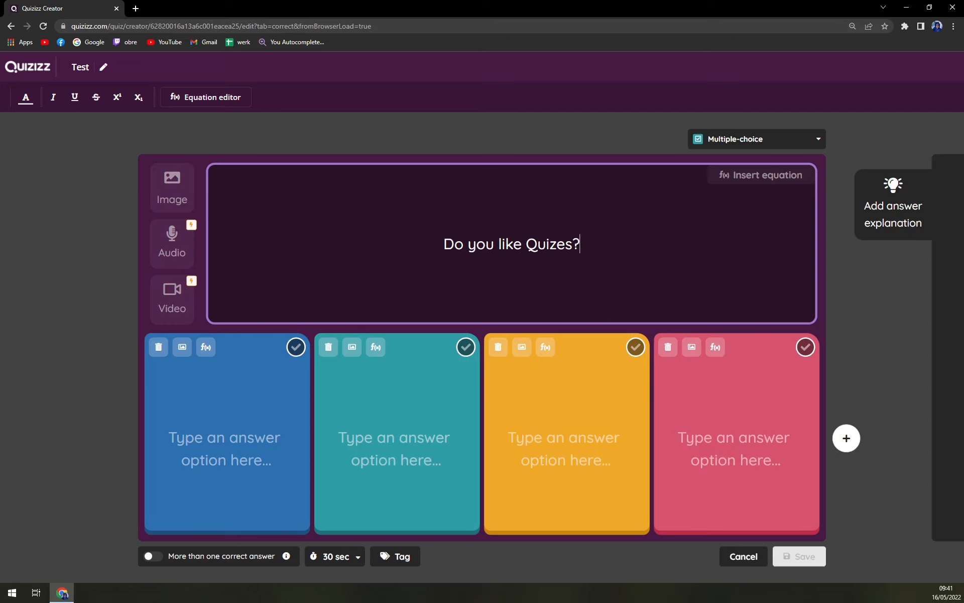
Fill the first three answer options with "Yes", "NO" and "More than you think"
{"action": "left_click", "coordinate": [226, 438]}
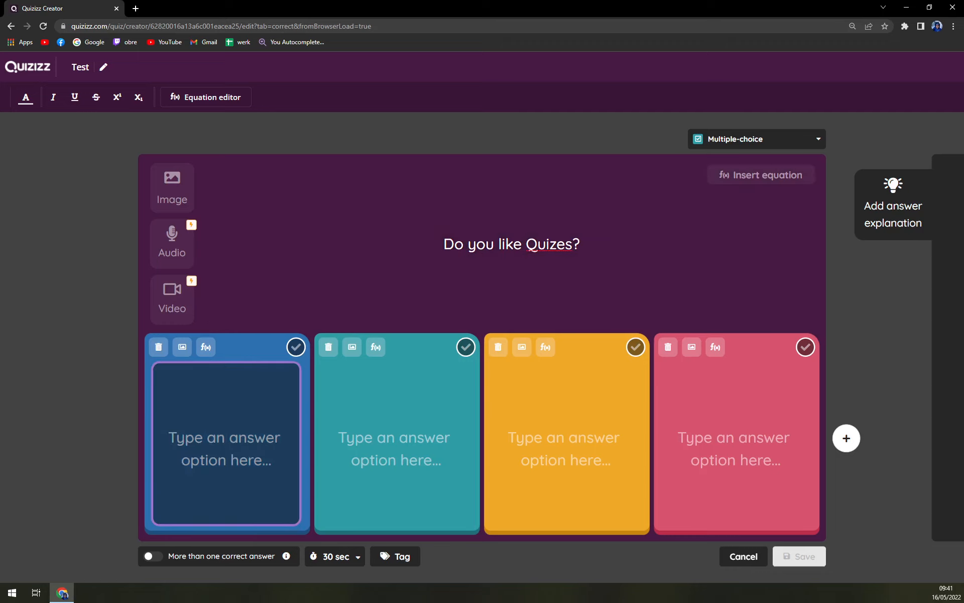
{"action": "type", "text": "Yes"}
{"action": "key", "text": "Tab"}
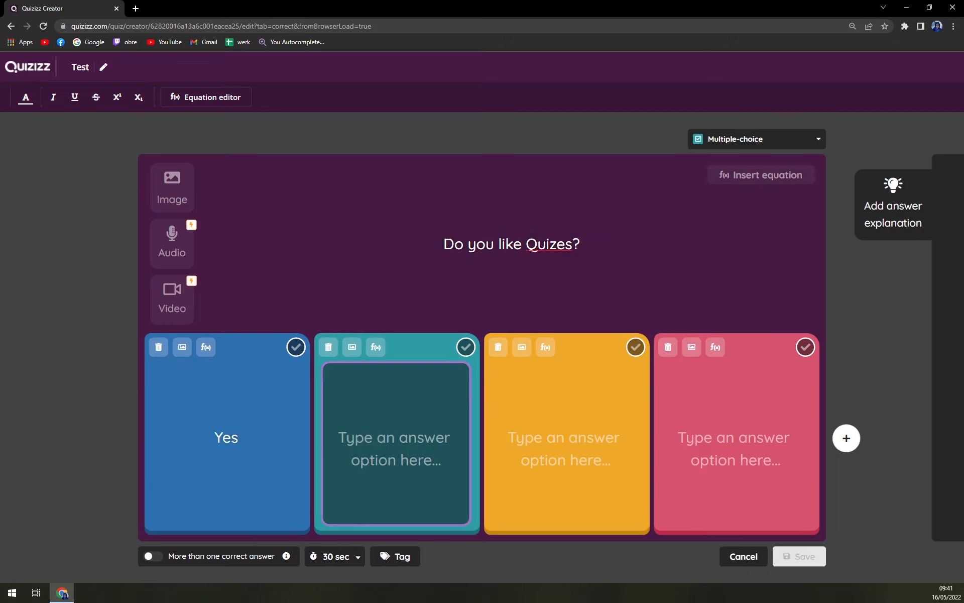
{"action": "type", "text": "NO"}
{"action": "key", "text": "Tab"}
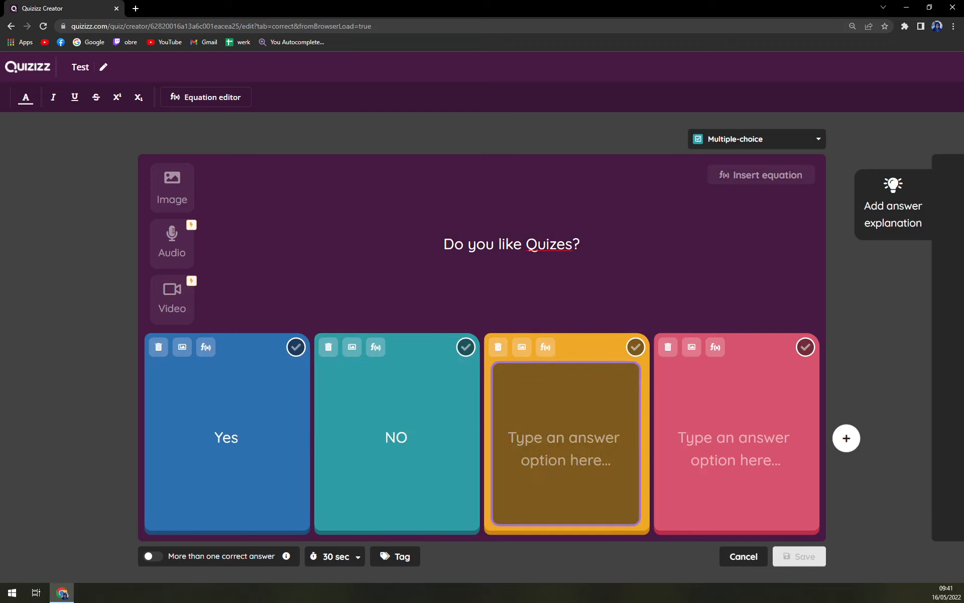
{"action": "type", "text": "More"}
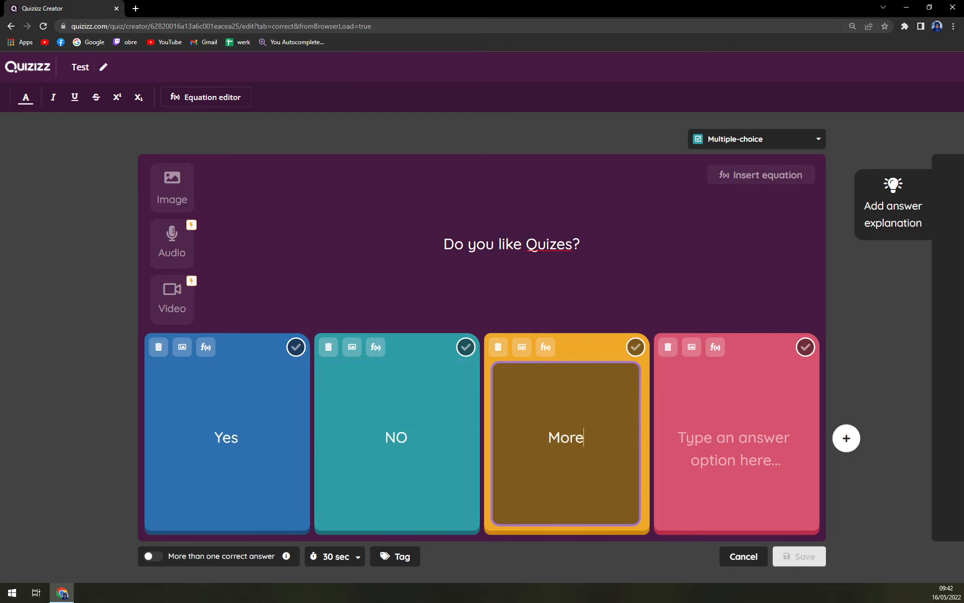
{"action": "type", "text": " than you think"}
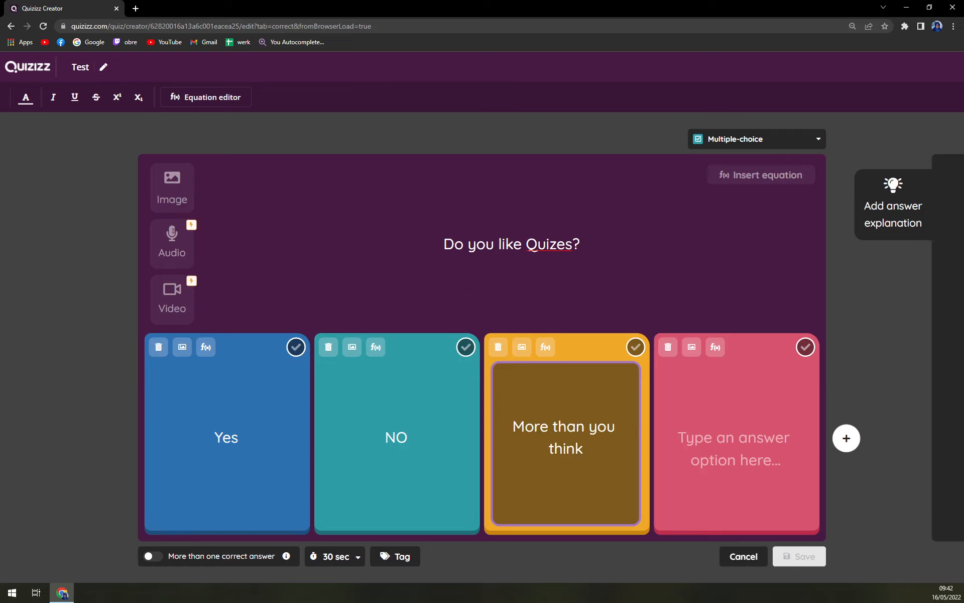
{"action": "key", "text": "Tab"}
Insert the moonmoon image from the useless stuff folder as the fourth answer option
{"action": "left_click", "coordinate": [692, 346]}
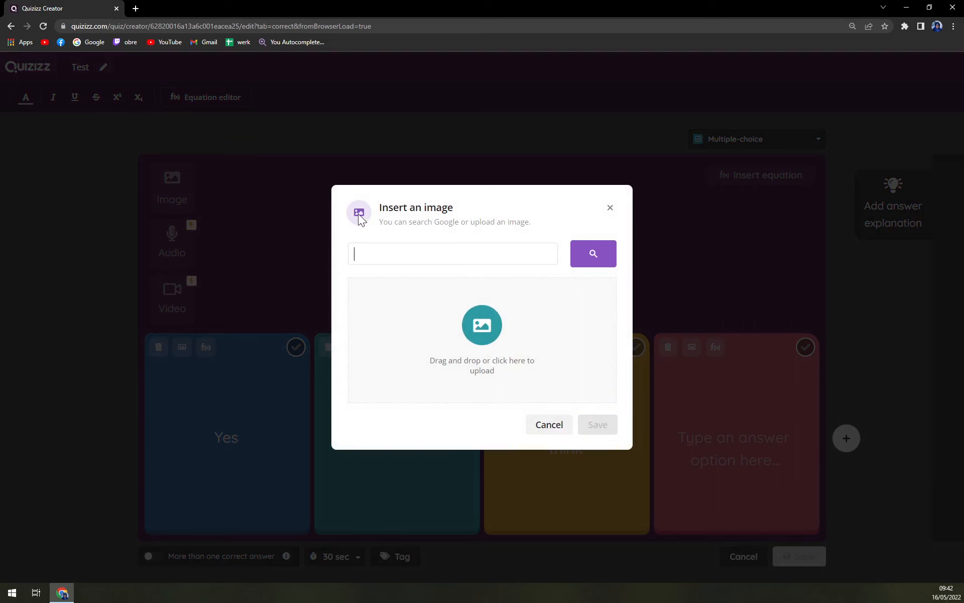
{"action": "left_click", "coordinate": [471, 326]}
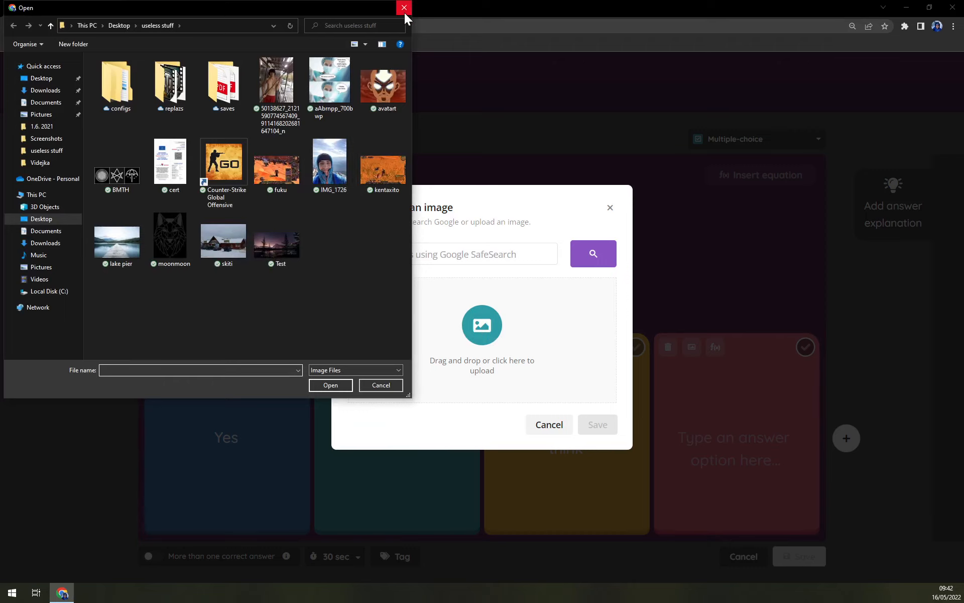
{"action": "double_click", "coordinate": [182, 223]}
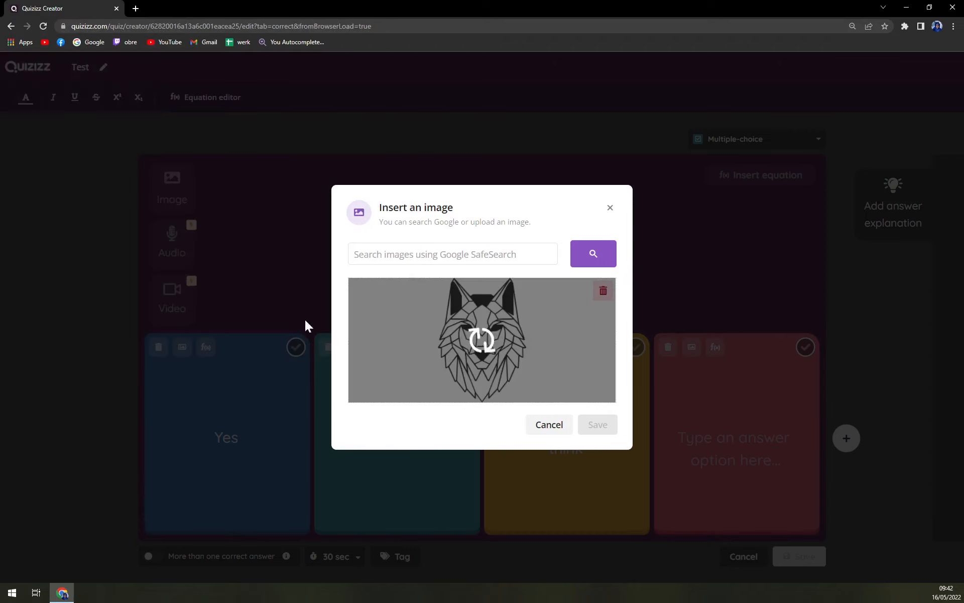
{"action": "left_click", "coordinate": [593, 425]}
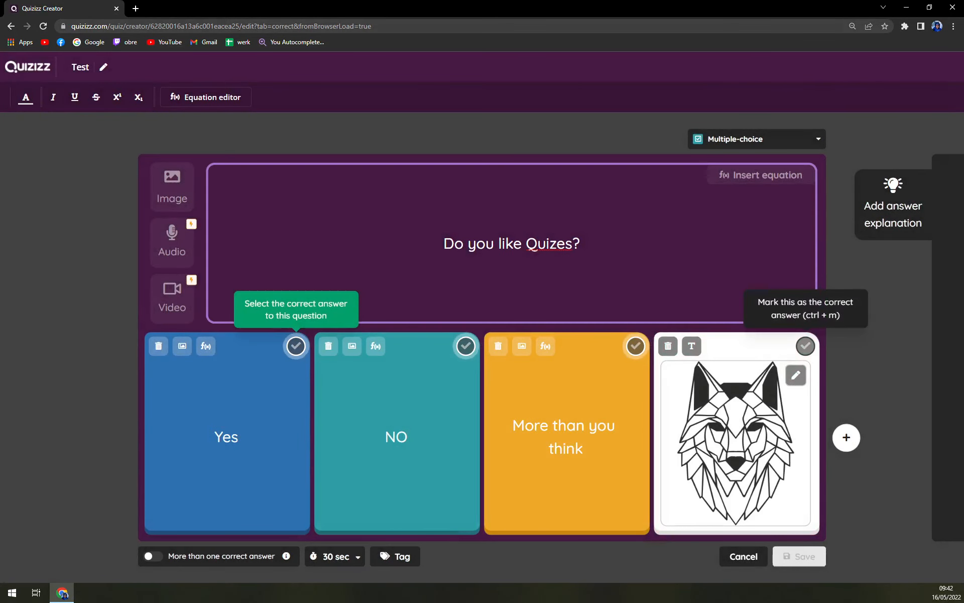
Mark "More than you think" as the correct answer and save the question
{"action": "left_click", "coordinate": [779, 554]}
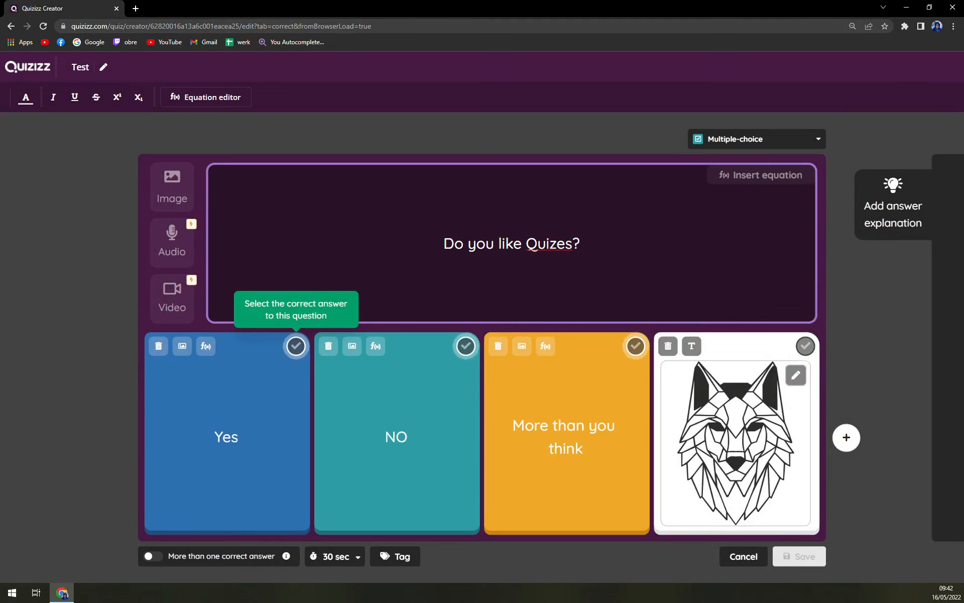
{"action": "left_click", "coordinate": [635, 345]}
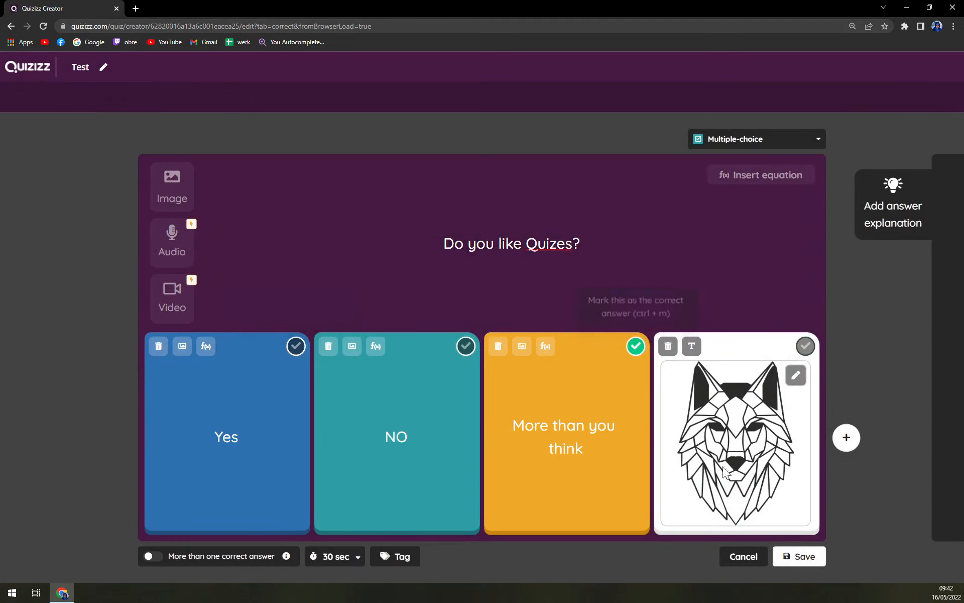
{"action": "left_click", "coordinate": [802, 556]}
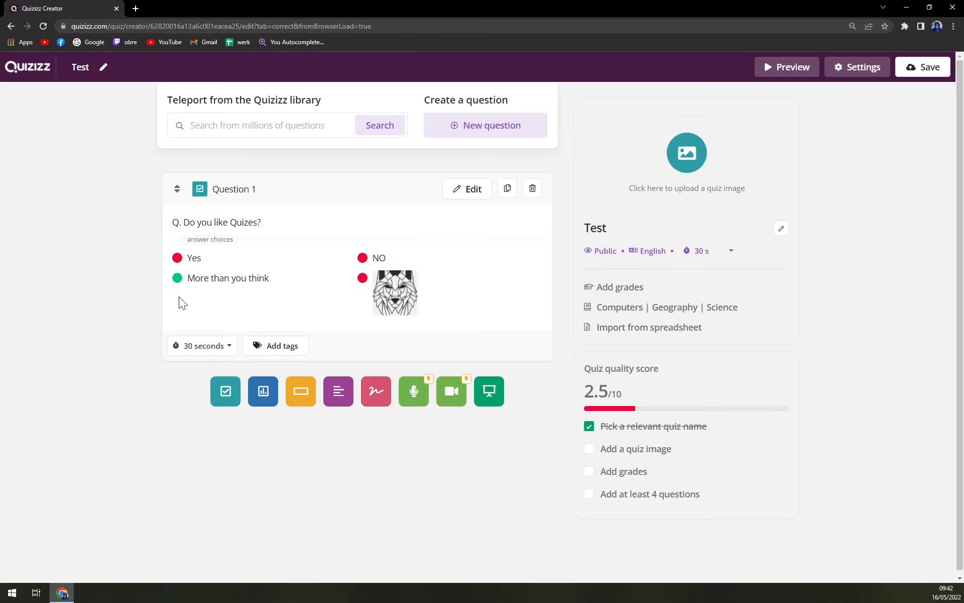
Look through the question's time limit choices and a blank poll question without changing anything, and leave the quiz editor
{"action": "left_click", "coordinate": [204, 355]}
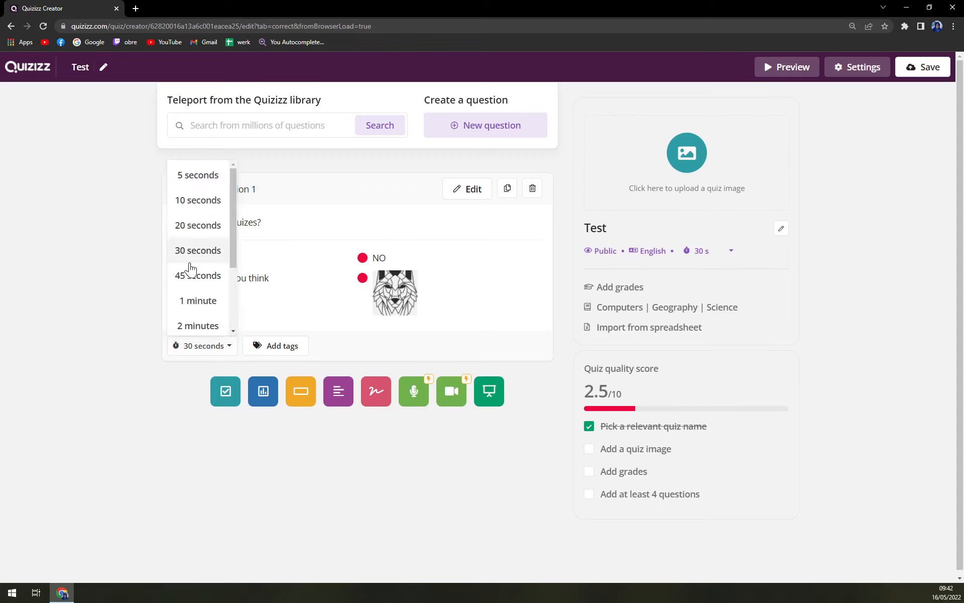
{"action": "left_click", "coordinate": [119, 312]}
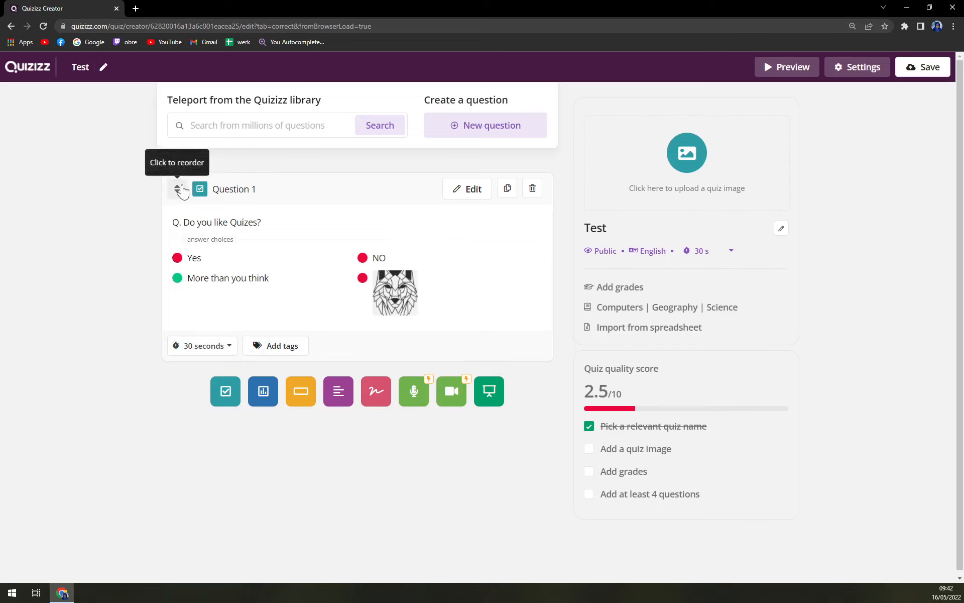
{"action": "left_click", "coordinate": [507, 127]}
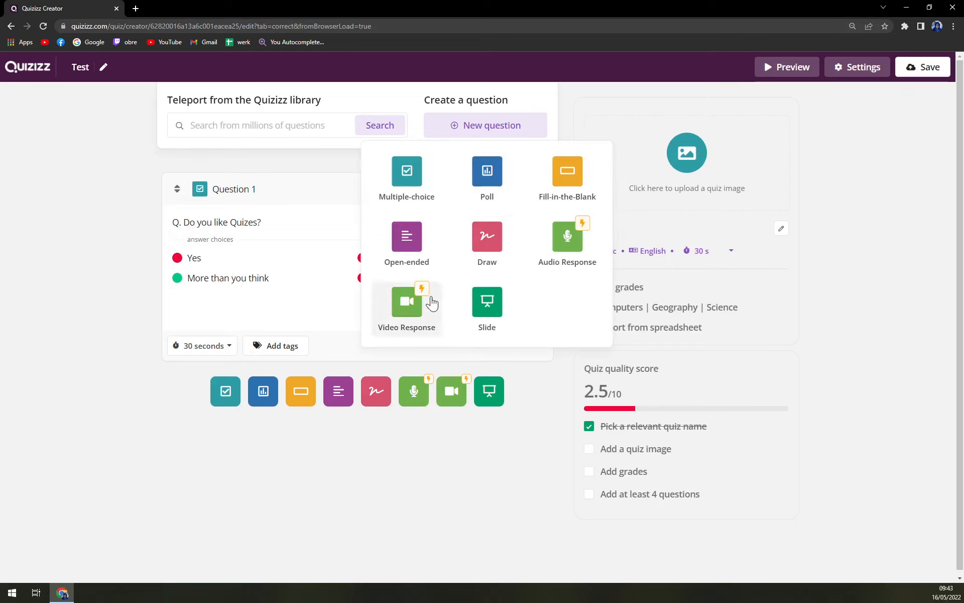
{"action": "left_click", "coordinate": [486, 193]}
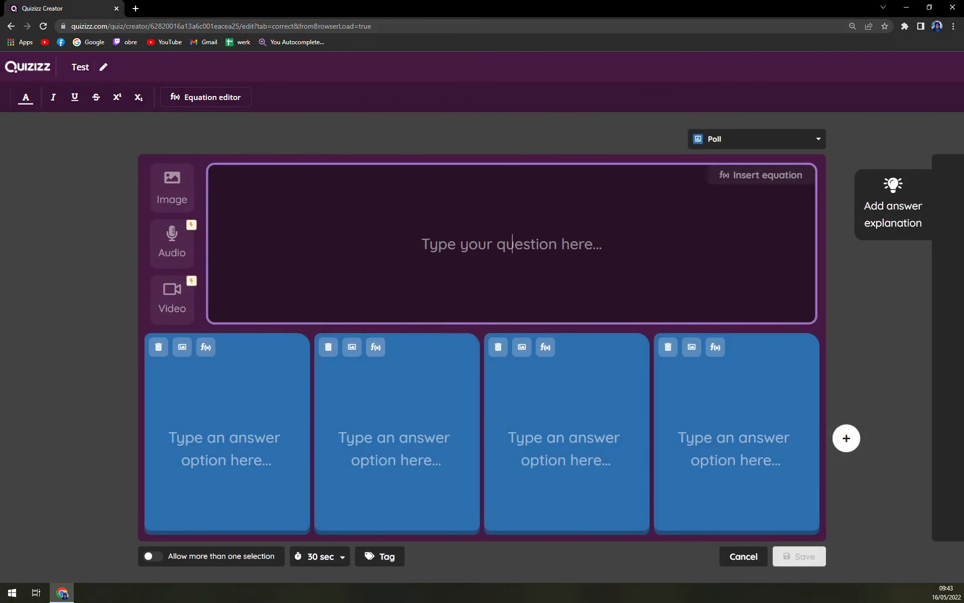
{"action": "left_click", "coordinate": [10, 26]}
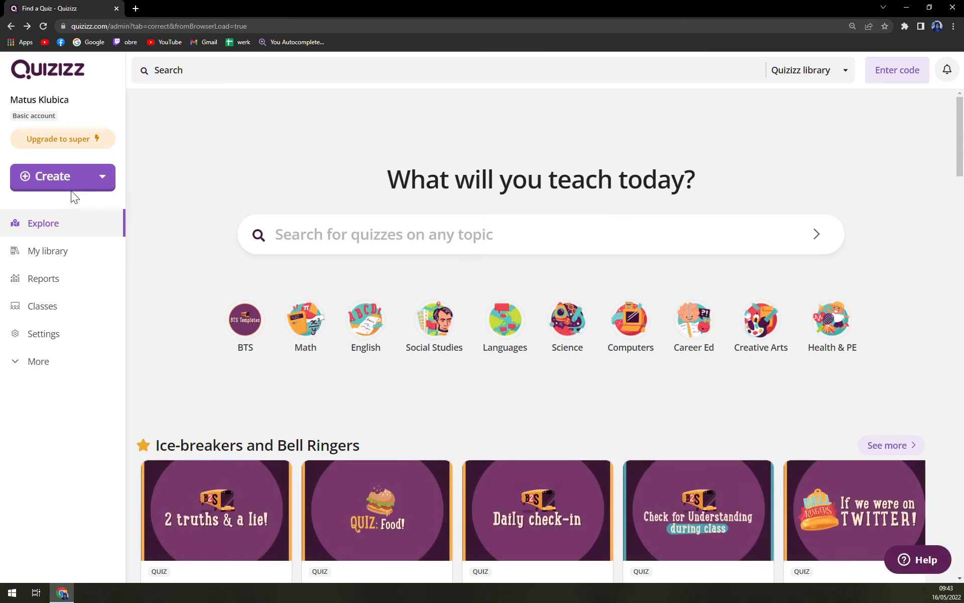
Look through the library's created, previously used, liked, shared and draft content, and return to the list of all content
{"action": "left_click", "coordinate": [57, 224]}
{"action": "left_click", "coordinate": [73, 251]}
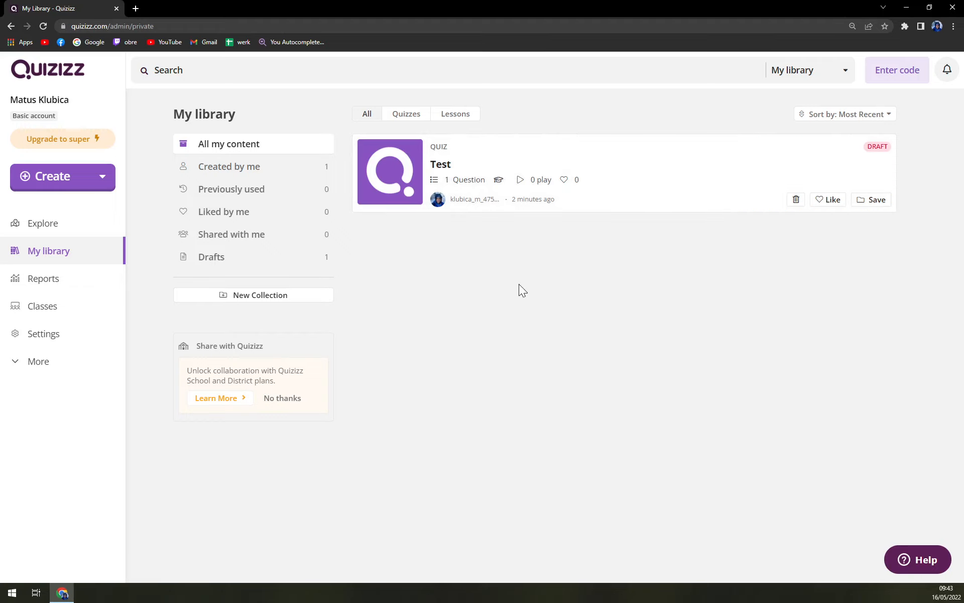
{"action": "left_click", "coordinate": [248, 177]}
{"action": "left_click", "coordinate": [247, 197]}
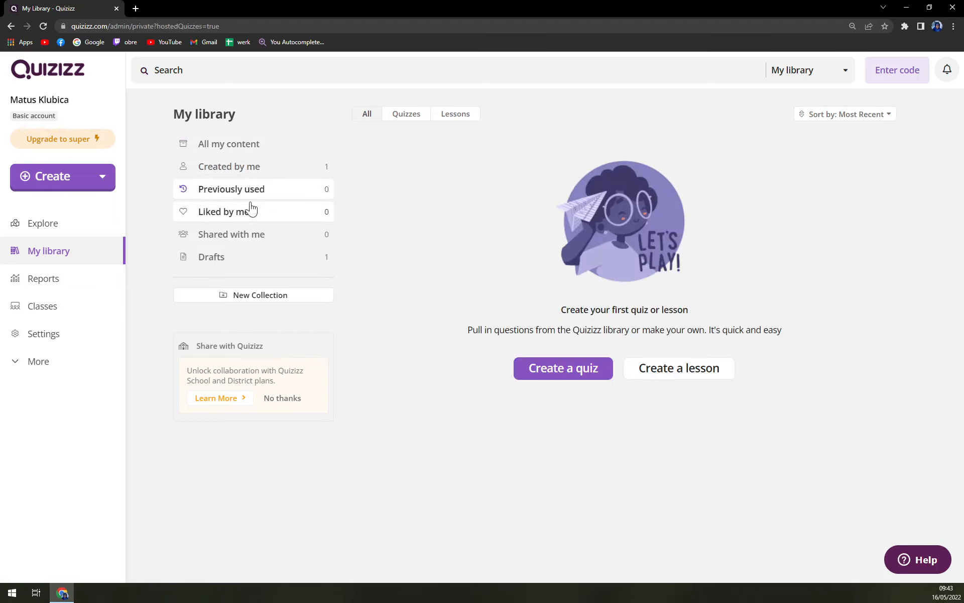
{"action": "left_click", "coordinate": [251, 220]}
{"action": "left_click", "coordinate": [252, 237]}
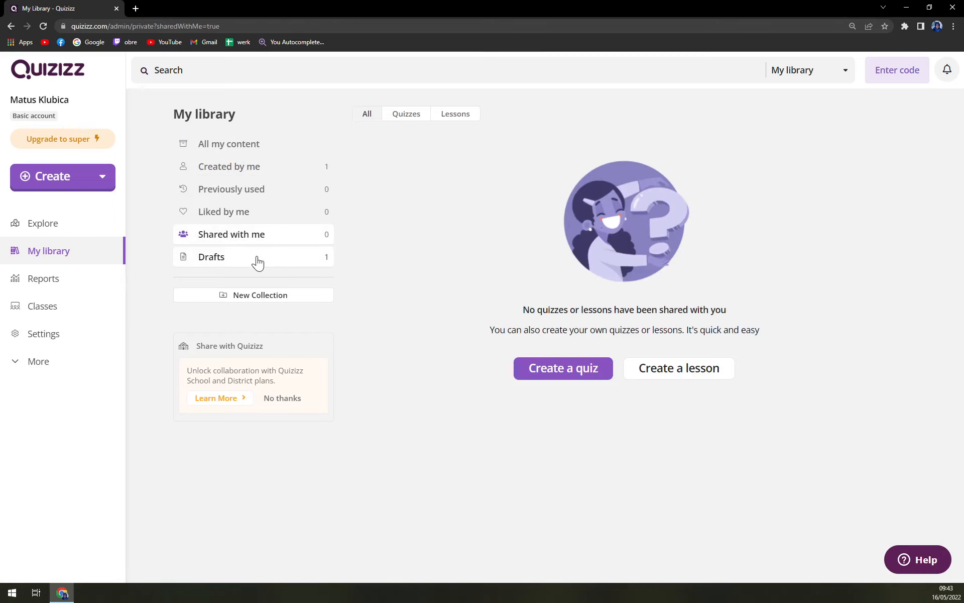
{"action": "left_click", "coordinate": [256, 260]}
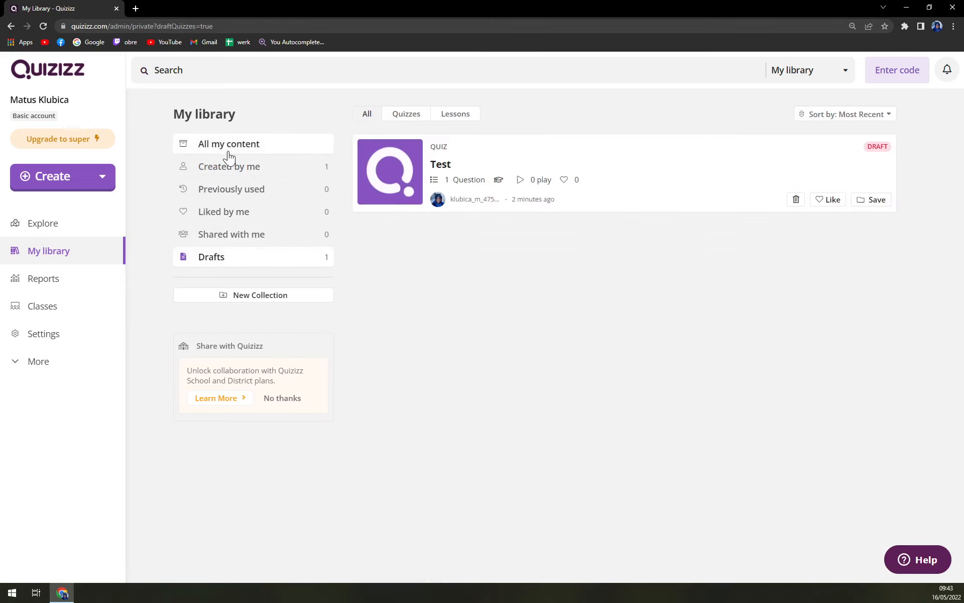
{"action": "left_click", "coordinate": [229, 151]}
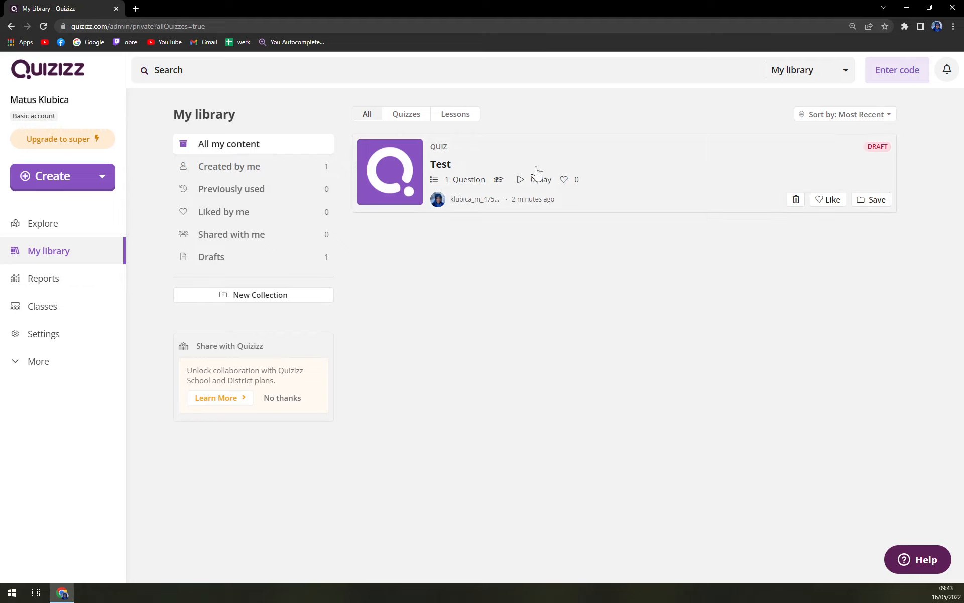
Reopen the Test quiz draft for editing and preview its question as participants see it, showing and hiding the answers before closing the preview
{"action": "left_click", "coordinate": [585, 180]}
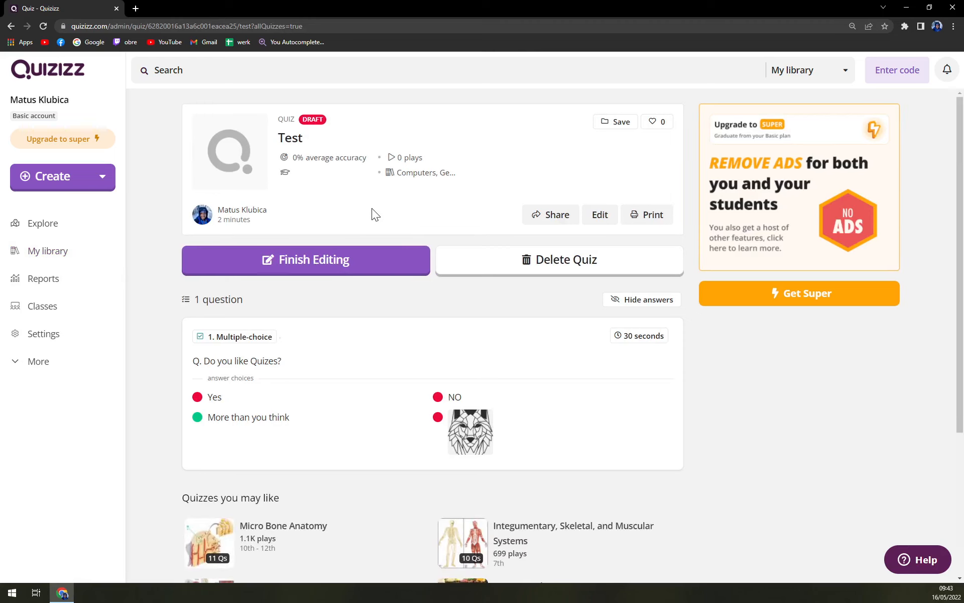
{"action": "left_click", "coordinate": [354, 266]}
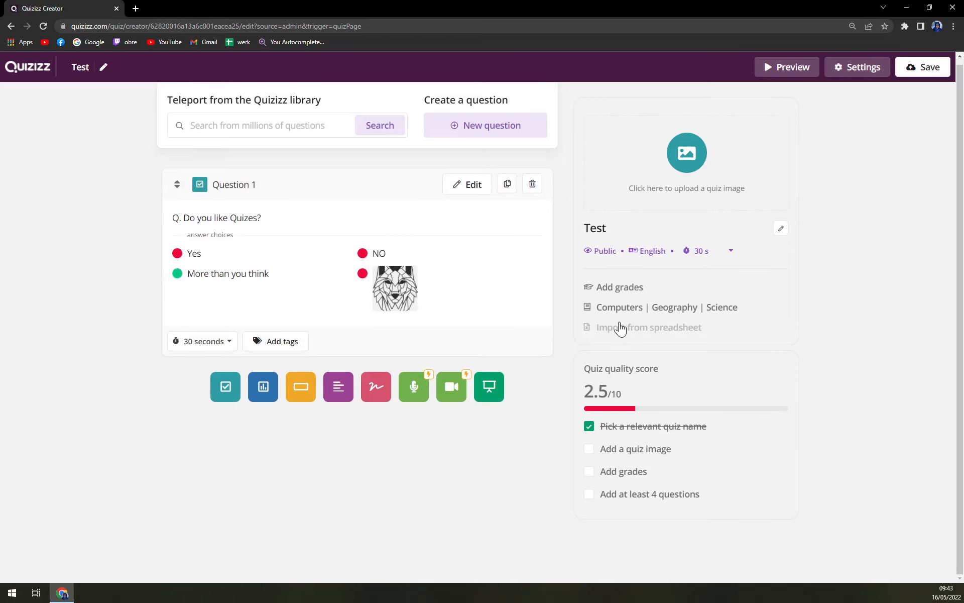
{"action": "left_click", "coordinate": [792, 81]}
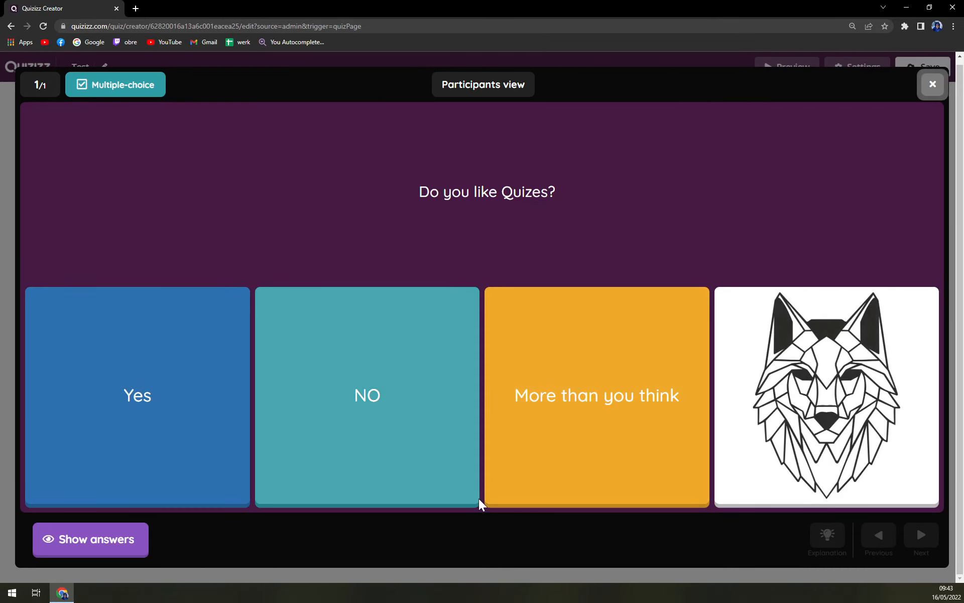
{"action": "left_click", "coordinate": [137, 553]}
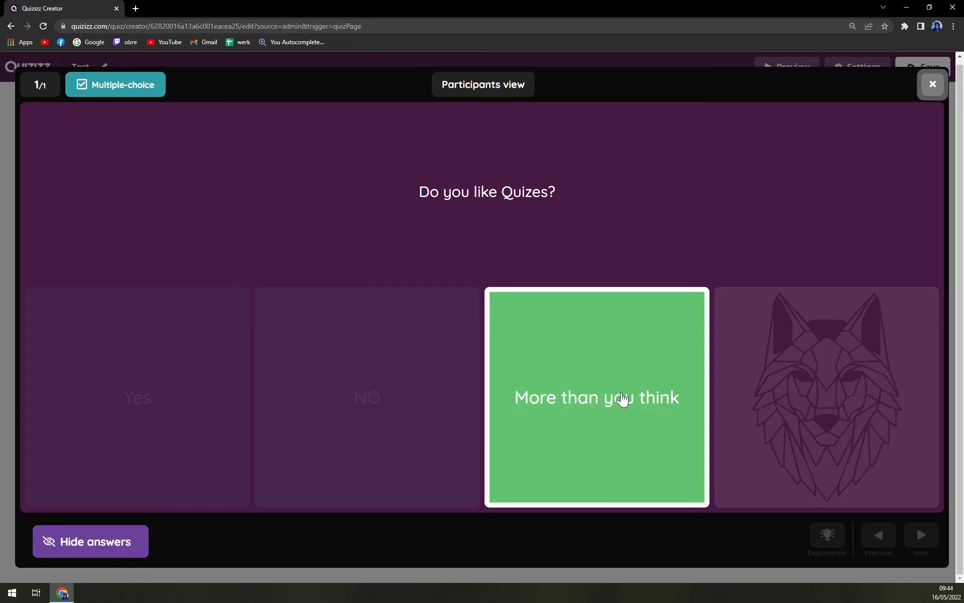
{"action": "left_click", "coordinate": [58, 541]}
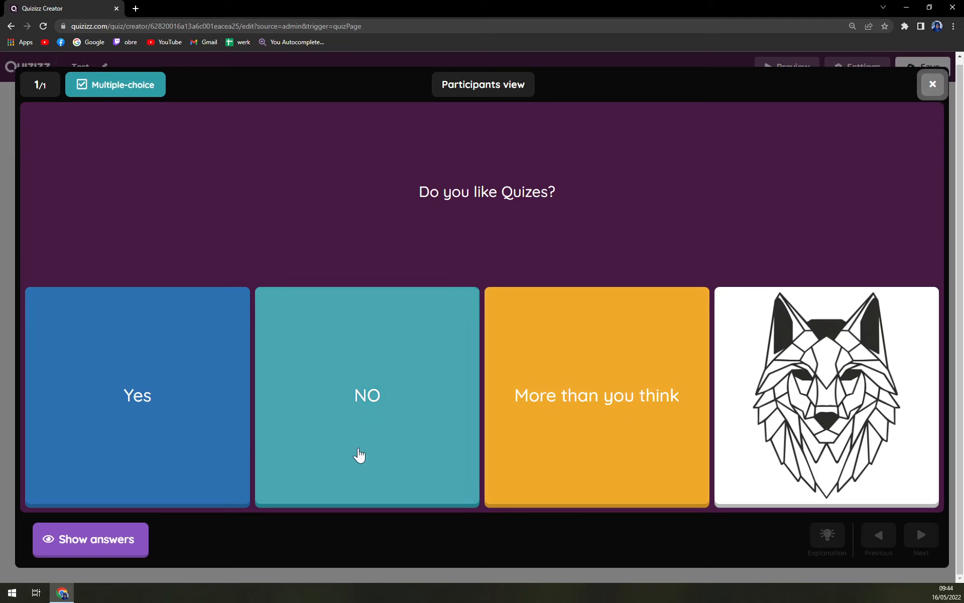
{"action": "left_click", "coordinate": [931, 86]}
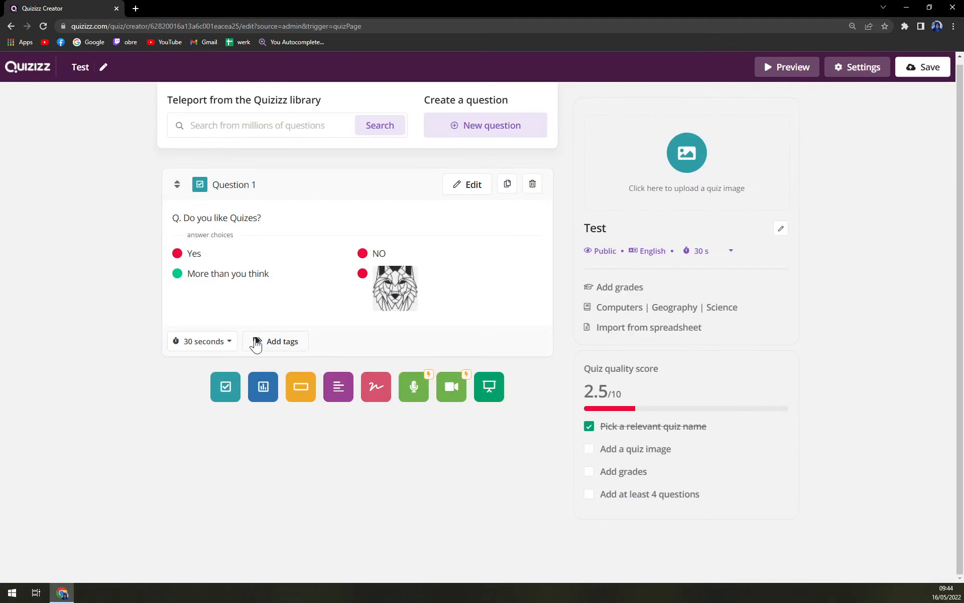